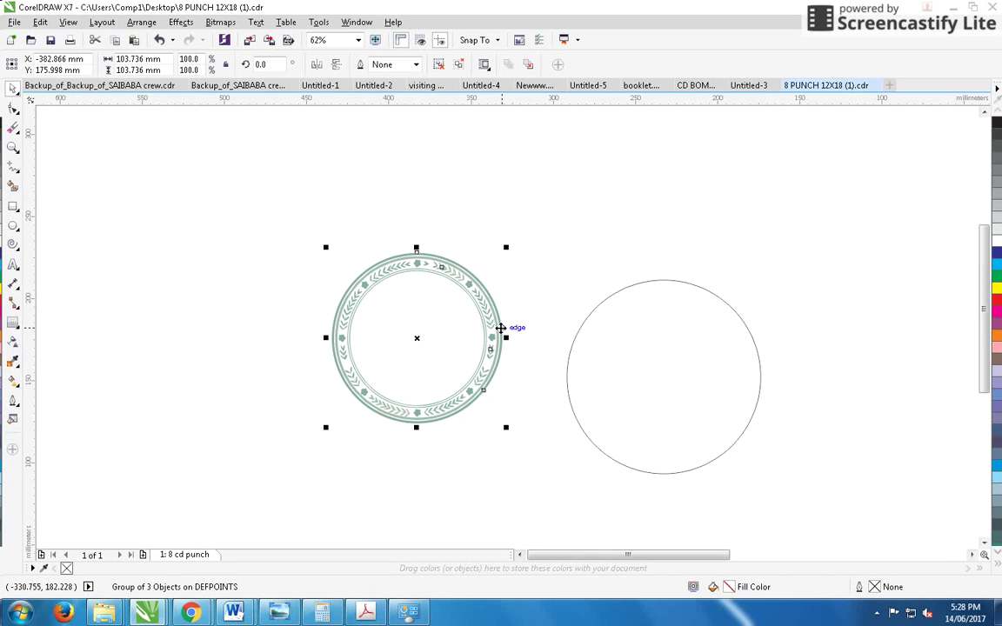
Step: Right-drag the green ornamental ring onto the empty circle and PowerClip it inside
{"action": "left_click_drag", "start_coordinate": [501, 333], "coordinate": [634, 342]}
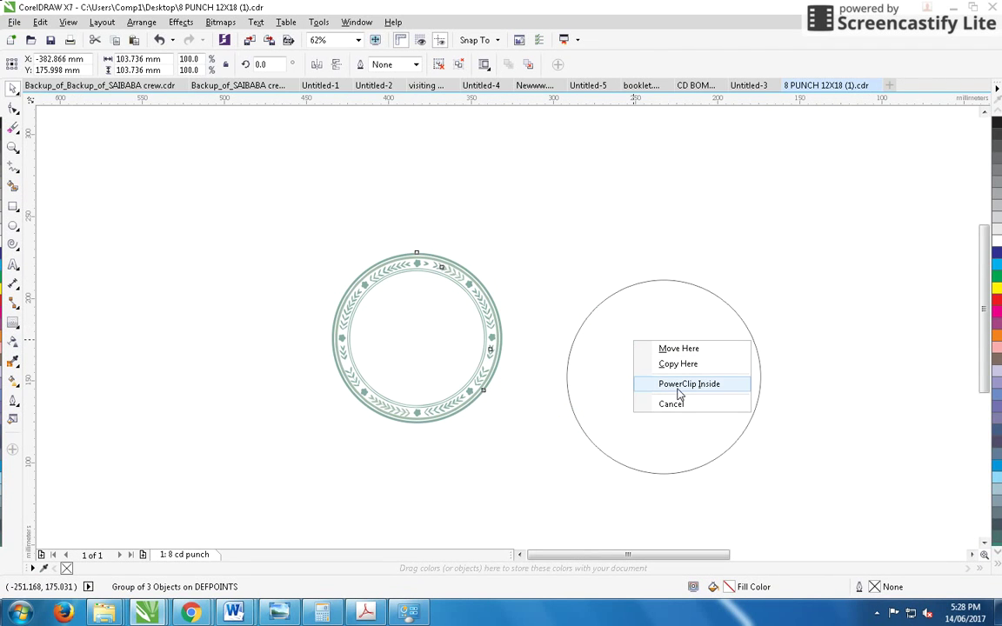
{"action": "left_click", "coordinate": [679, 385]}
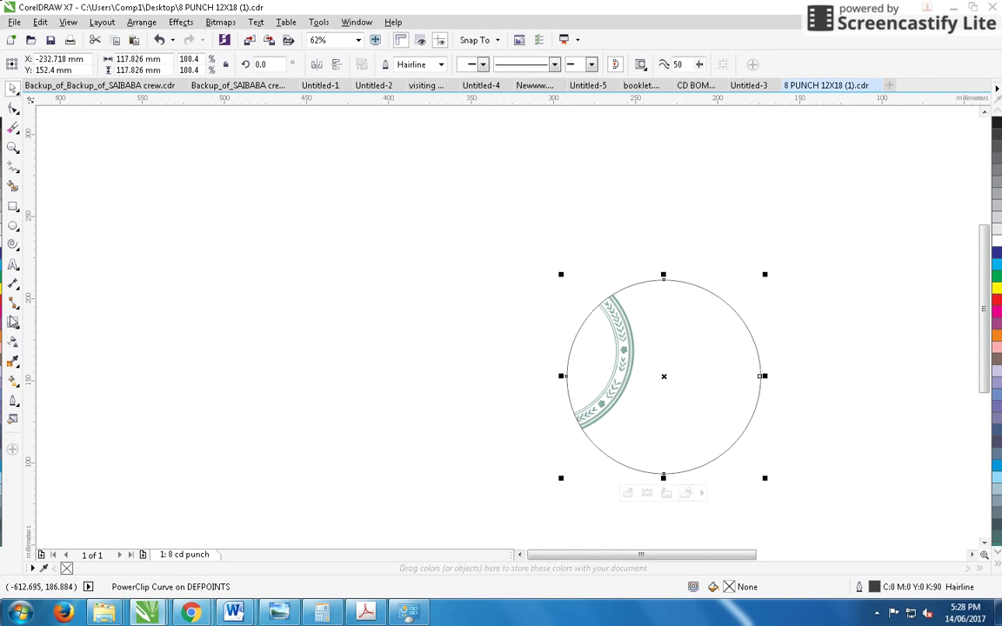
Step: Add the note 'if this occurs ther's a solution for powerclip' and centre-align it
{"action": "left_click", "coordinate": [13, 264]}
{"action": "left_click", "coordinate": [405, 174]}
{"action": "type", "text": "dgvfrd"}
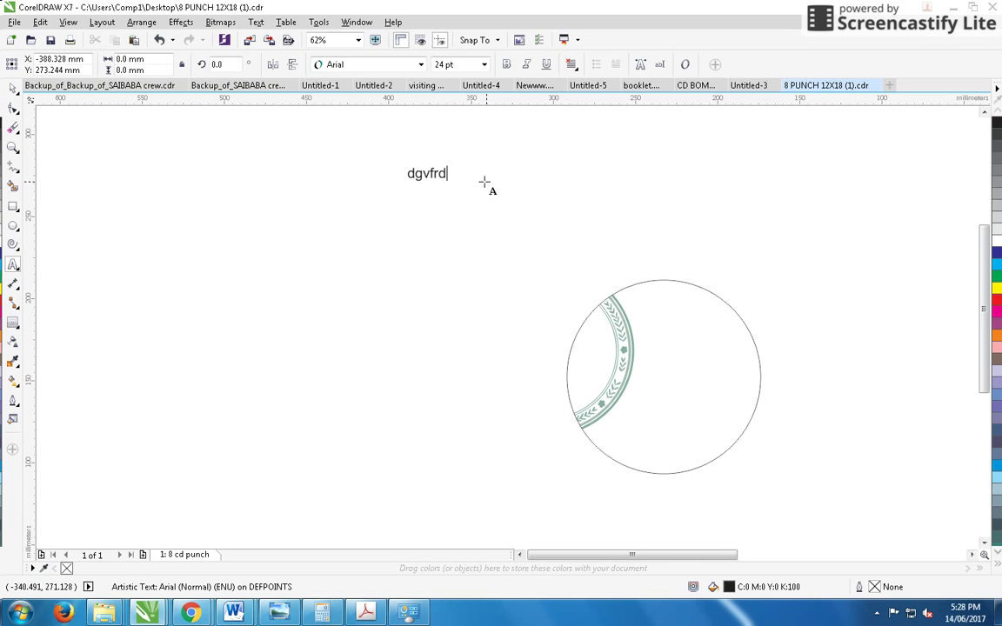
{"action": "key", "text": "ctrl+a"}
{"action": "type", "text": "if"}
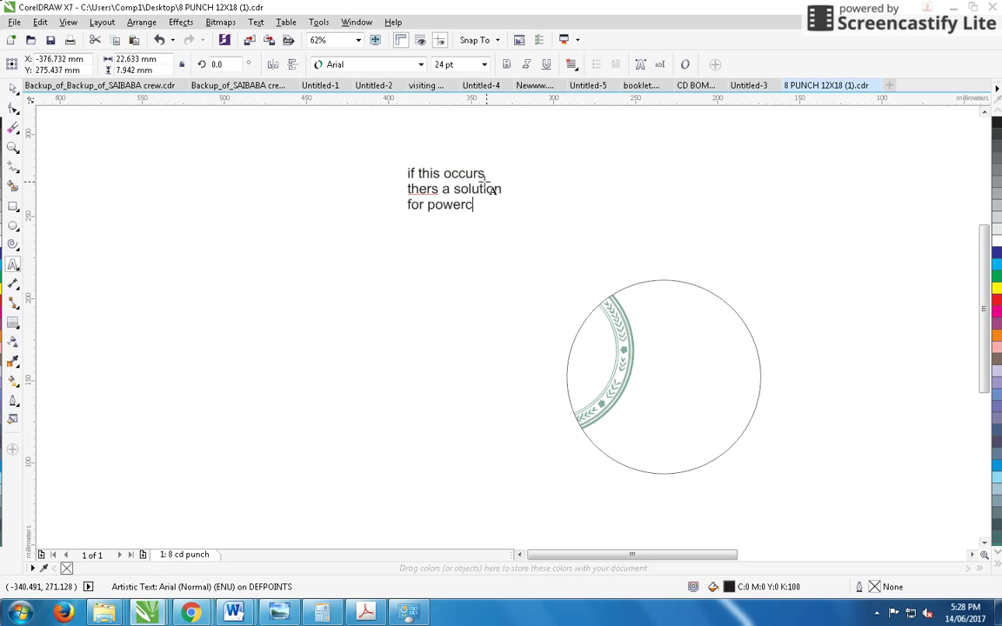
{"action": "key", "text": "ctrl+a"}
{"action": "key", "text": "ctrl+e"}
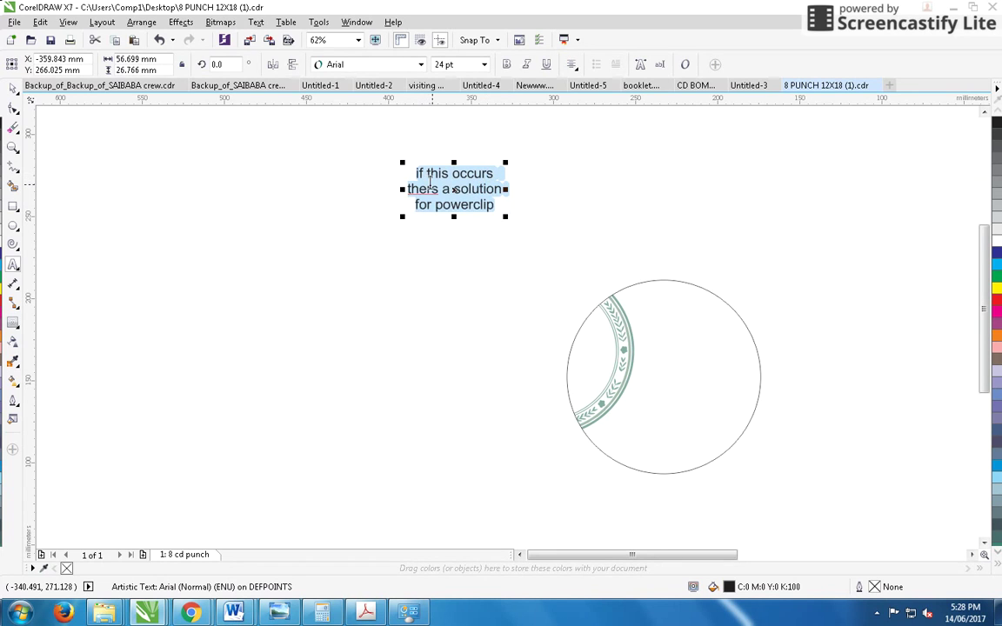
Step: Insert the apostrophe in 'ther's', then right-click the clipped circle for its options
{"action": "left_click", "coordinate": [477, 204]}
{"action": "left_click", "coordinate": [430, 189]}
{"action": "type", "text": "'"}
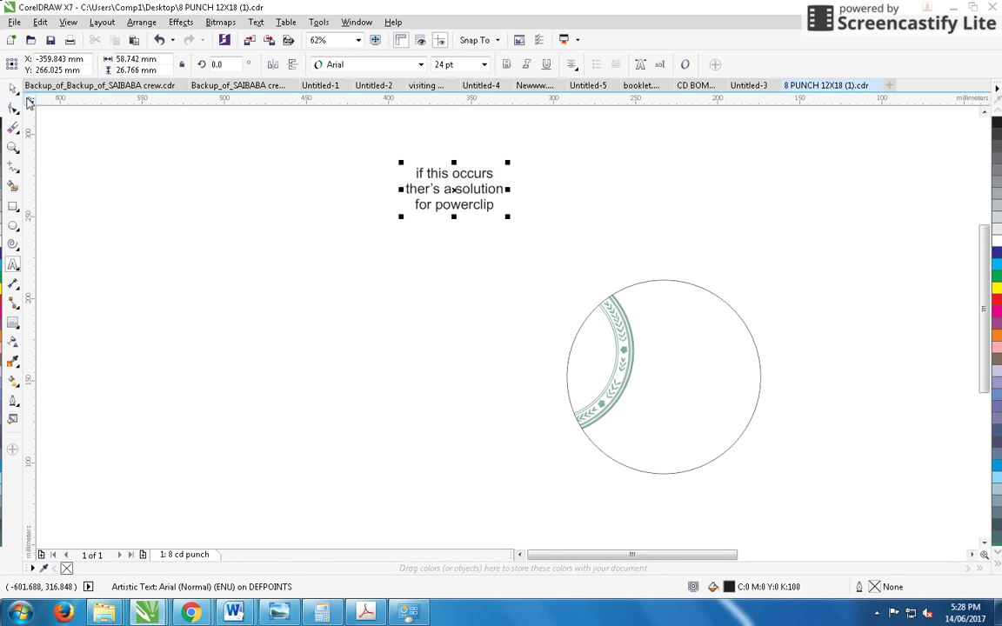
{"action": "left_click", "coordinate": [13, 87]}
{"action": "left_click", "coordinate": [168, 232]}
{"action": "right_click", "coordinate": [598, 326]}
Step: Extract the ring from the circle and move it left, off the empty circle
{"action": "left_click", "coordinate": [644, 218]}
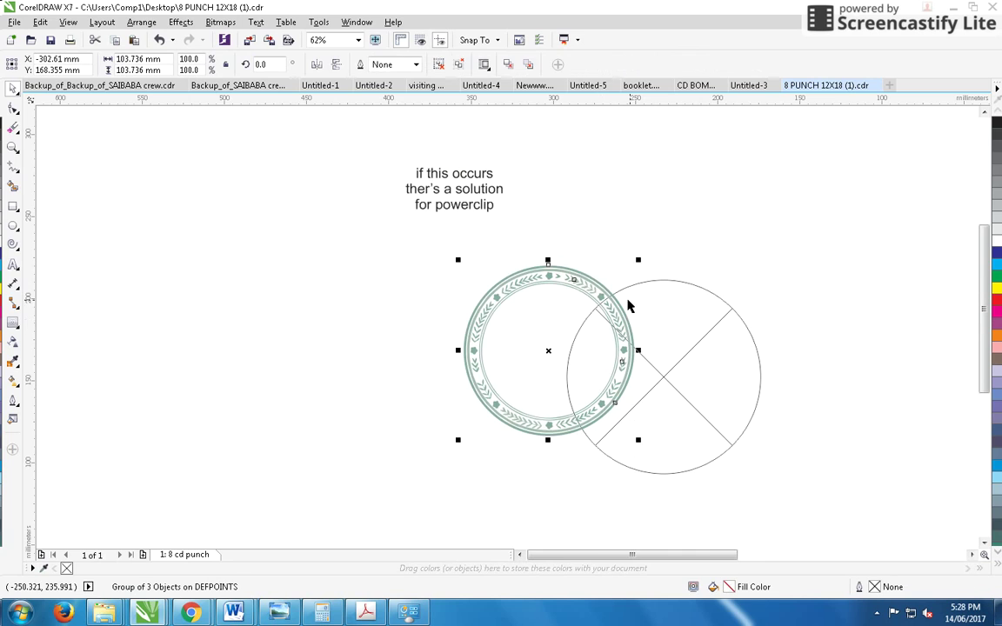
{"action": "left_click_drag", "start_coordinate": [571, 282], "coordinate": [458, 306]}
{"action": "left_click", "coordinate": [519, 252]}
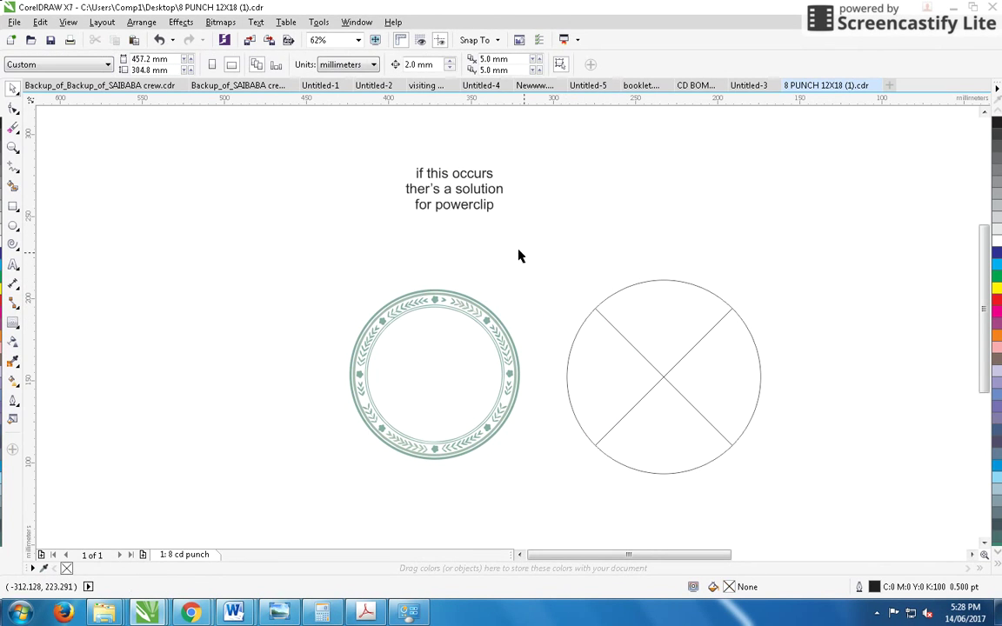
Step: Copy the note above the crossed circle, change it to 'control + j', and enlarge it
{"action": "left_click_drag", "start_coordinate": [483, 210], "coordinate": [633, 239]}
{"action": "double_click", "coordinate": [631, 234]}
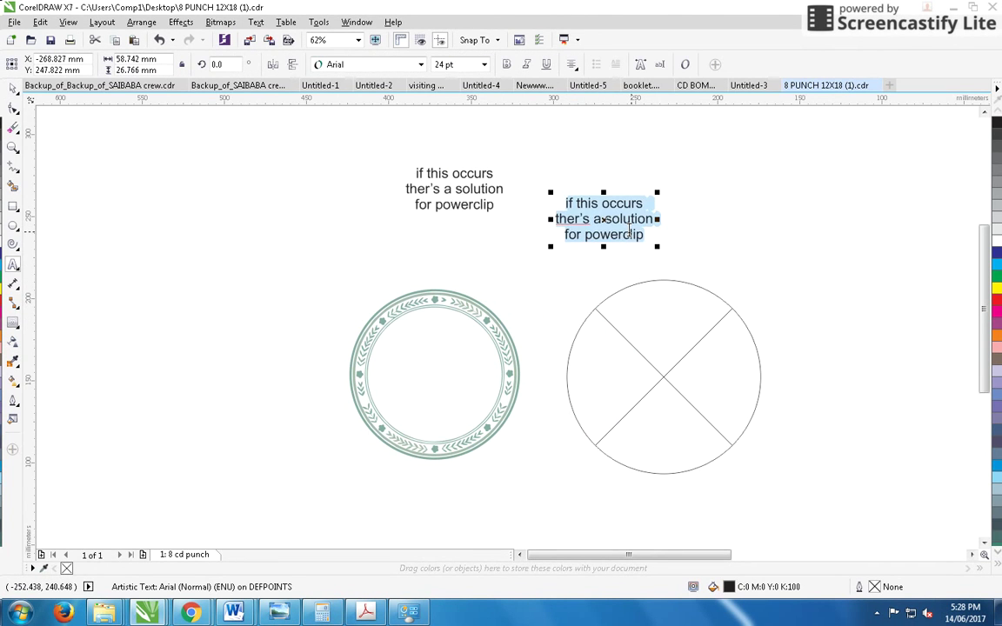
{"action": "type", "text": "control "}
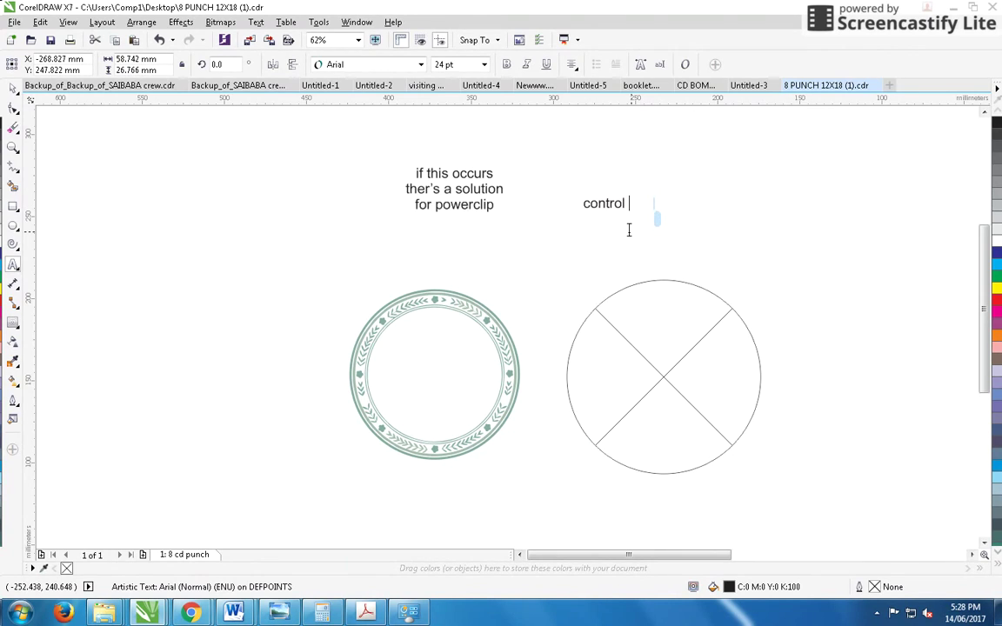
{"action": "type", "text": "+ j"}
{"action": "left_click", "coordinate": [13, 88]}
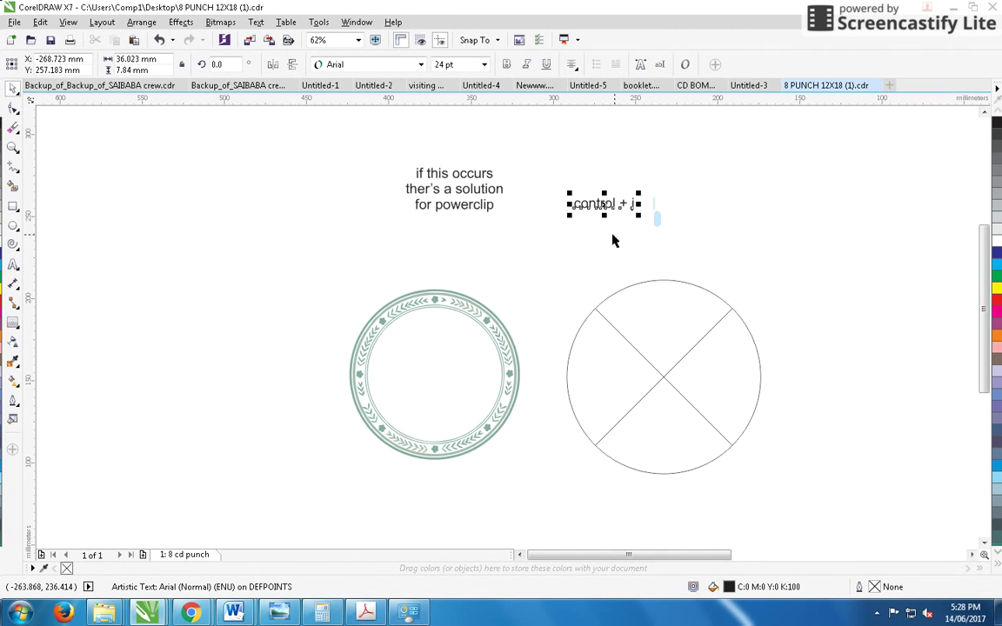
{"action": "left_click_drag", "start_coordinate": [639, 194], "coordinate": [719, 176]}
{"action": "left_click_drag", "start_coordinate": [689, 218], "coordinate": [758, 239]}
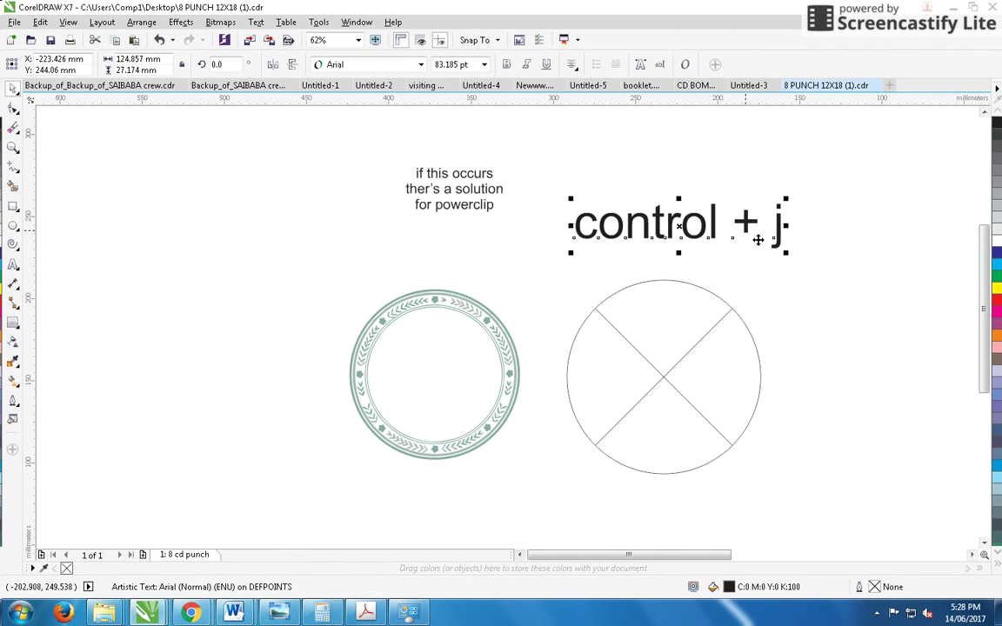
{"action": "left_click", "coordinate": [850, 302]}
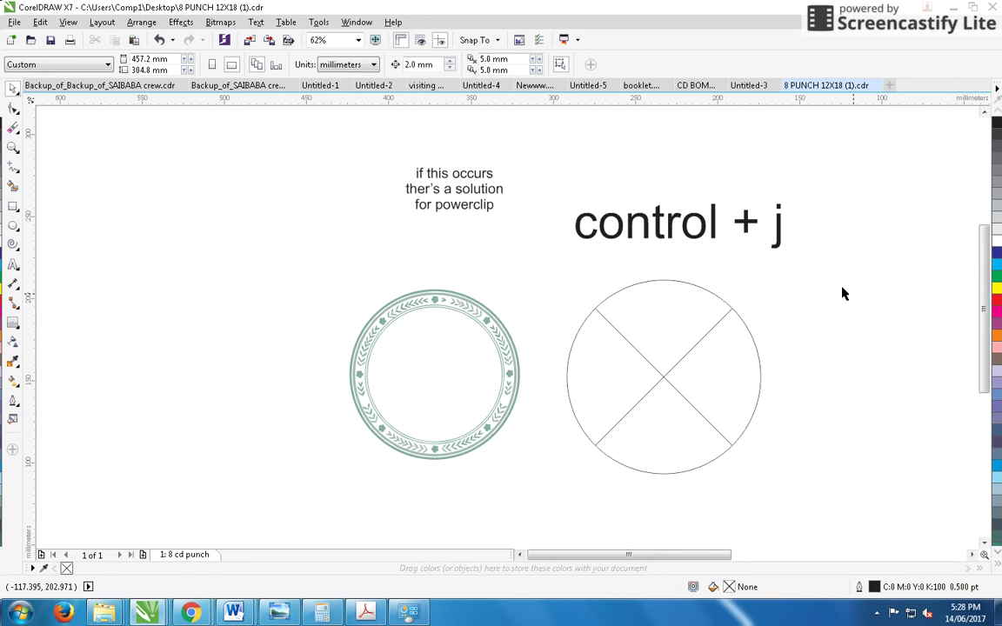
Step: In Options (Ctrl+J), set Workspace > PowerClip Frame auto-center new content to Always
{"action": "key", "text": "ctrl+j"}
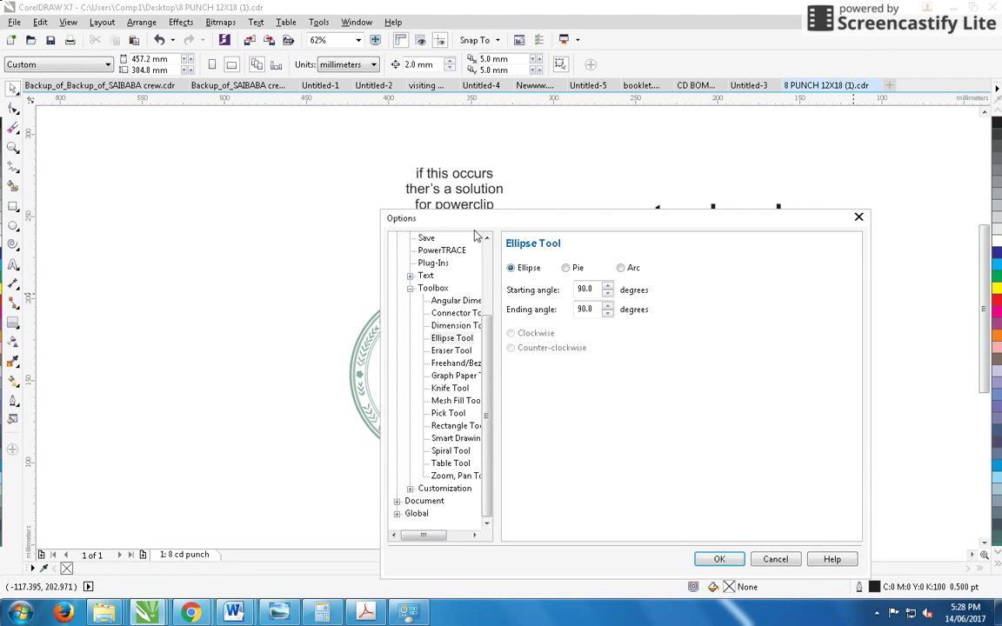
{"action": "left_click_drag", "start_coordinate": [440, 223], "coordinate": [744, 201]}
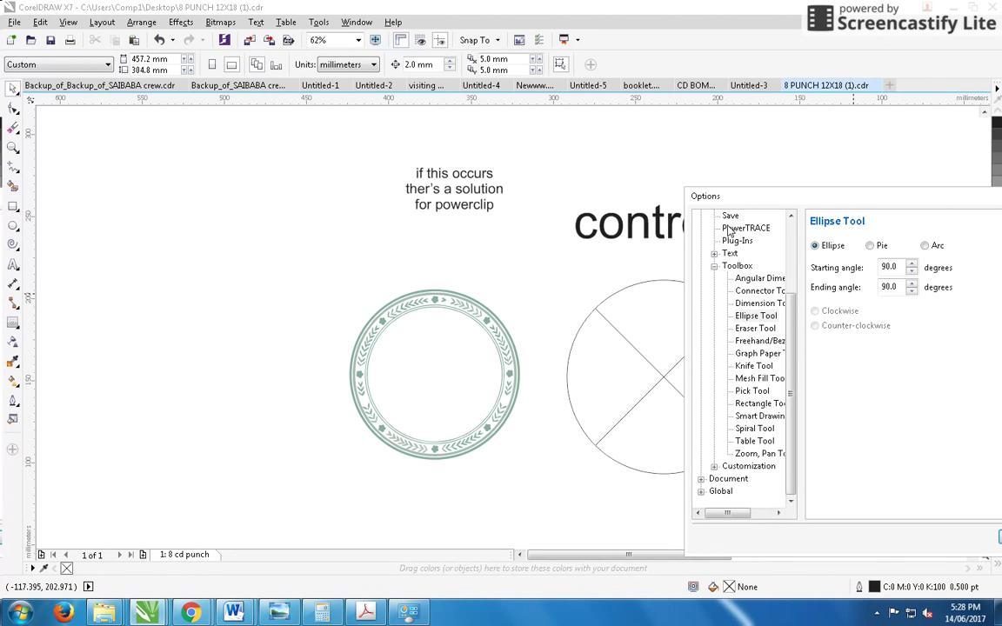
{"action": "scroll", "coordinate": [797, 299], "scroll_direction": "up", "scroll_amount": 3}
{"action": "left_click_drag", "start_coordinate": [801, 196], "coordinate": [644, 269]}
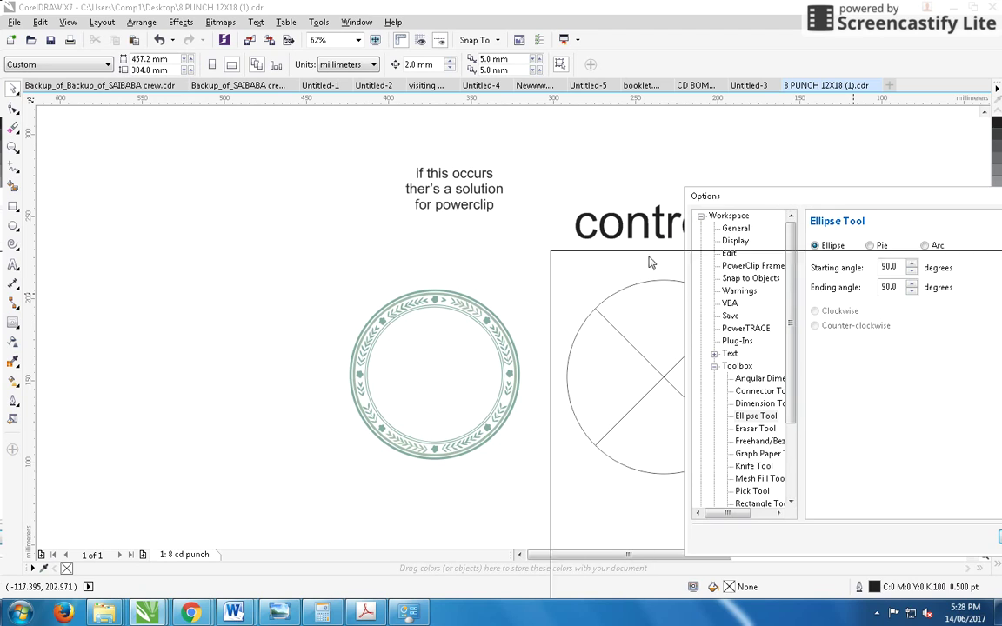
{"action": "left_click", "coordinate": [578, 314]}
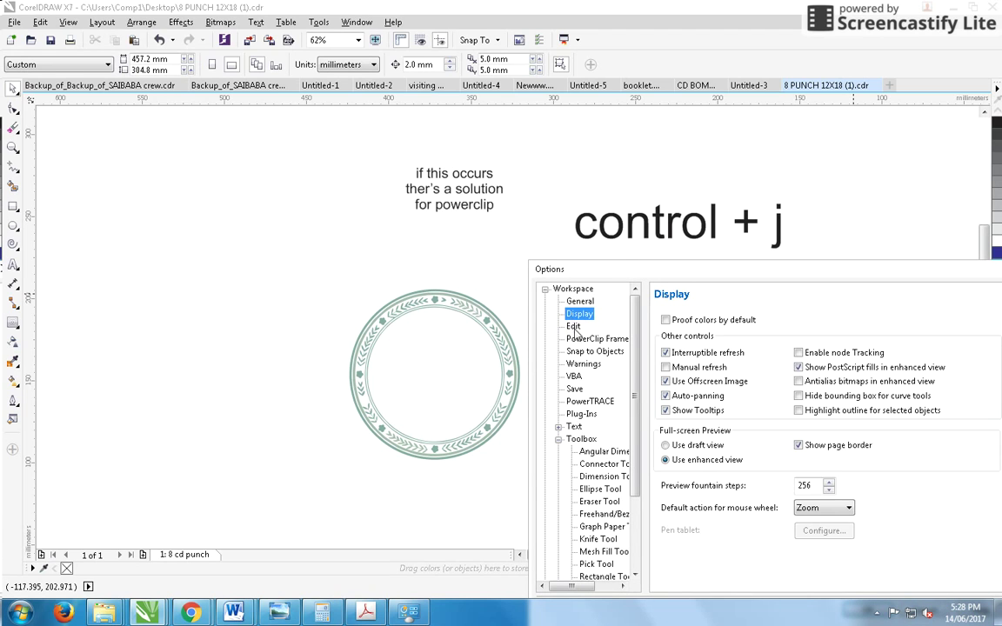
{"action": "left_click", "coordinate": [584, 339]}
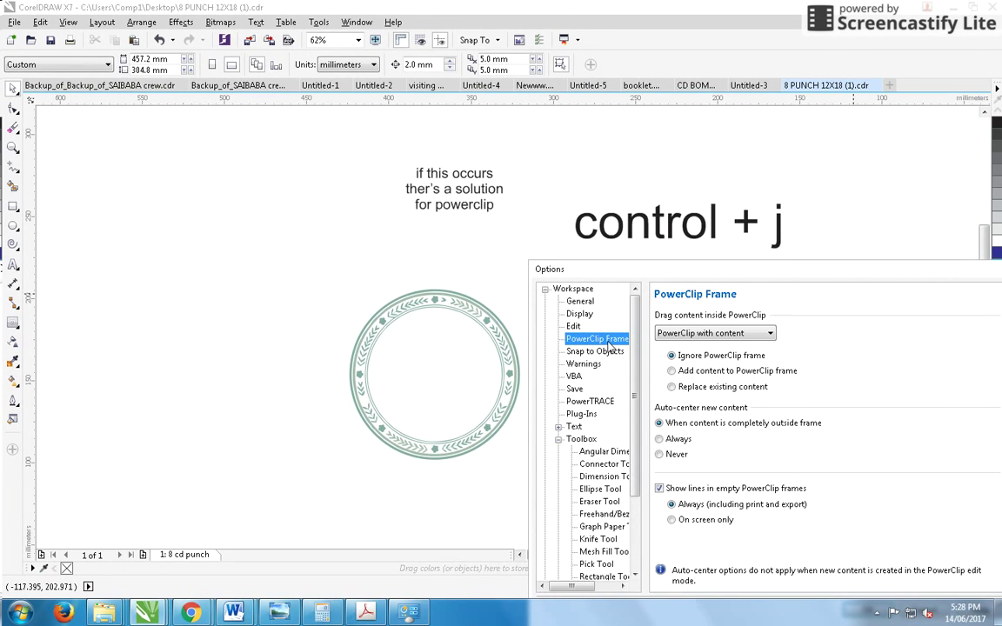
{"action": "left_click", "coordinate": [673, 426]}
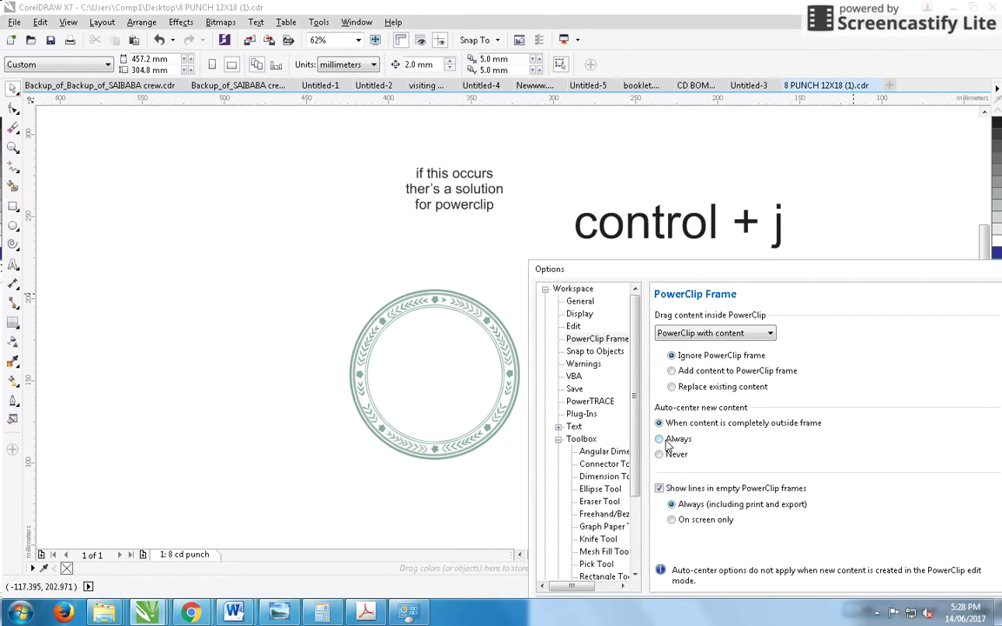
{"action": "left_click_drag", "start_coordinate": [714, 275], "coordinate": [546, 191]}
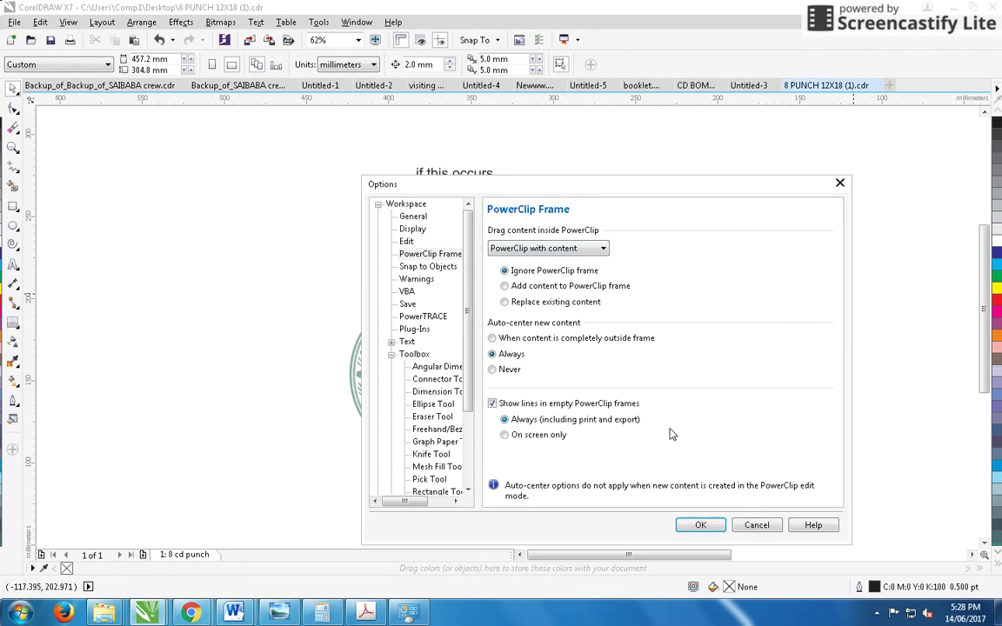
{"action": "left_click", "coordinate": [700, 525]}
Step: PowerClip the green ring inside the crossed circle beneath 'control + j'
{"action": "left_click", "coordinate": [487, 326]}
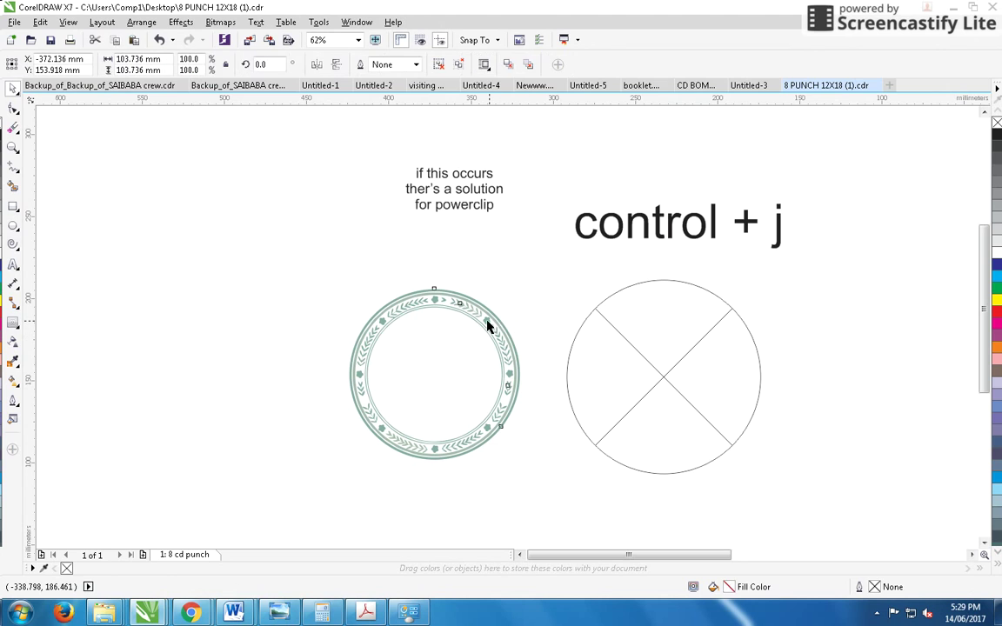
{"action": "left_click_drag", "start_coordinate": [487, 326], "coordinate": [633, 294]}
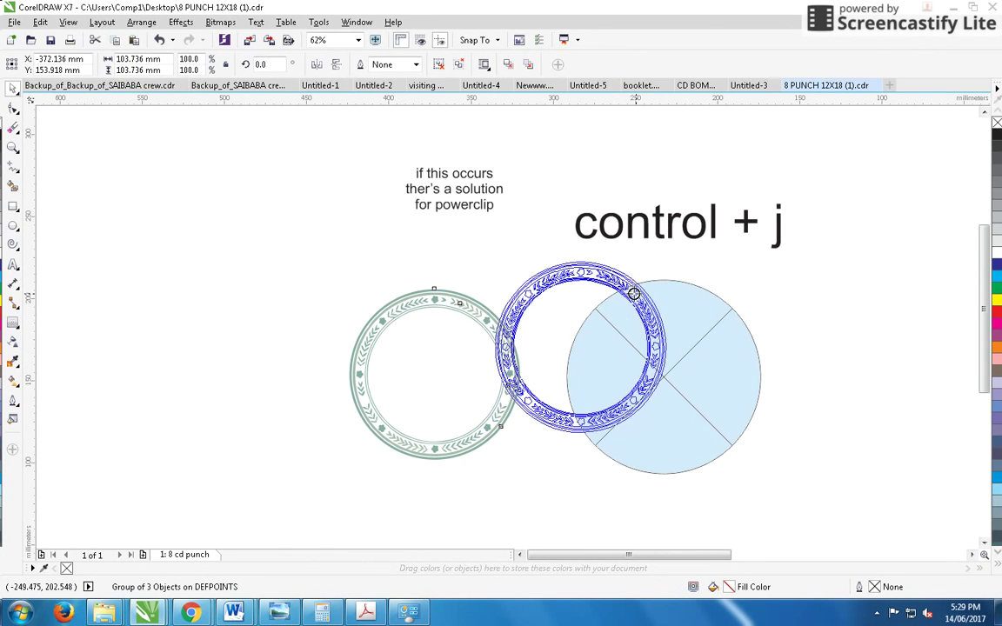
{"action": "left_click", "coordinate": [668, 337]}
{"action": "scroll", "coordinate": [548, 299], "scroll_direction": "up", "scroll_amount": 2}
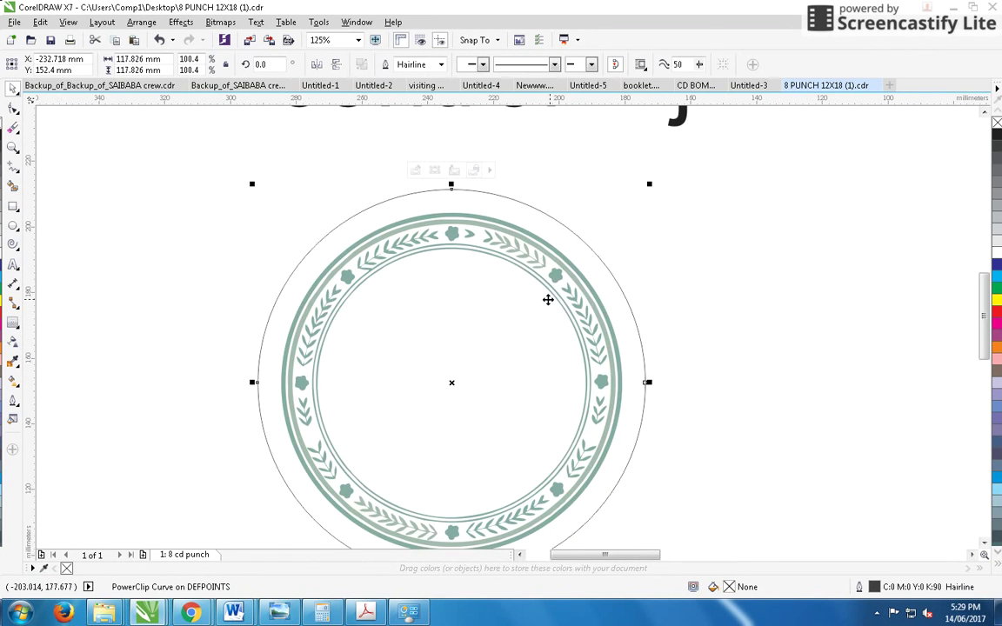
Step: Enlarge the clipped ring to about 113.5% and zoom out to show it whole
{"action": "left_click", "coordinate": [576, 290], "text": "ctrl"}
{"action": "scroll", "coordinate": [503, 331], "scroll_direction": "up", "scroll_amount": 1}
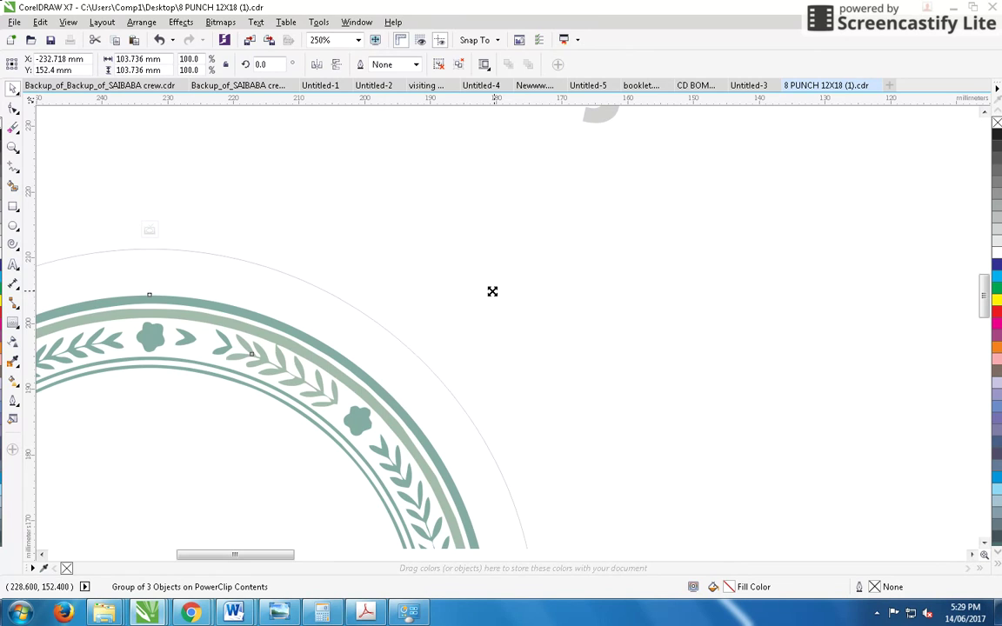
{"action": "left_click_drag", "start_coordinate": [492, 291], "coordinate": [532, 239]}
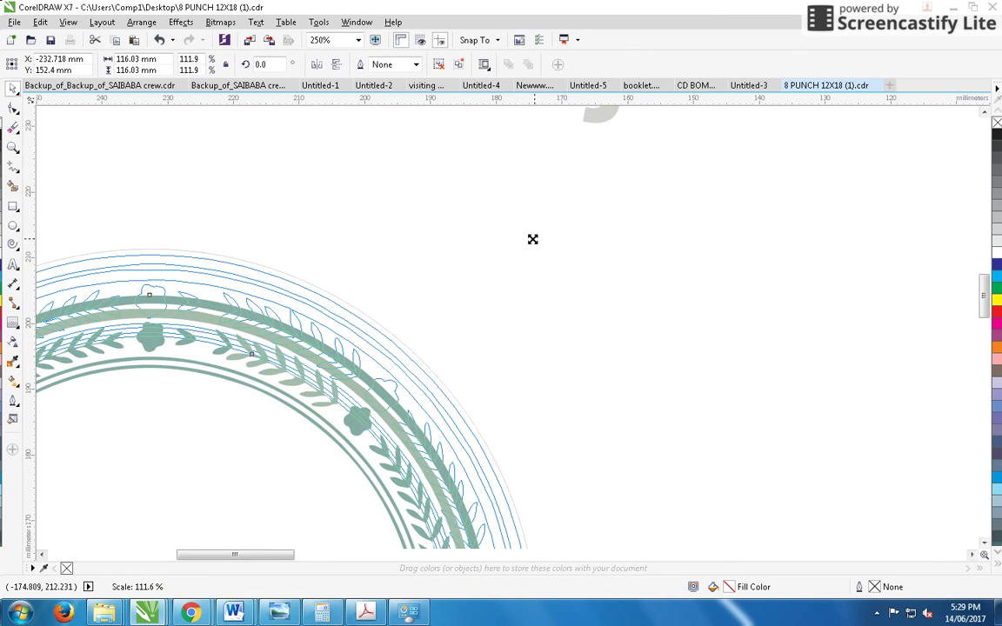
{"action": "left_click_drag", "start_coordinate": [533, 240], "coordinate": [536, 232]}
{"action": "scroll", "coordinate": [501, 339], "scroll_direction": "up", "scroll_amount": 1}
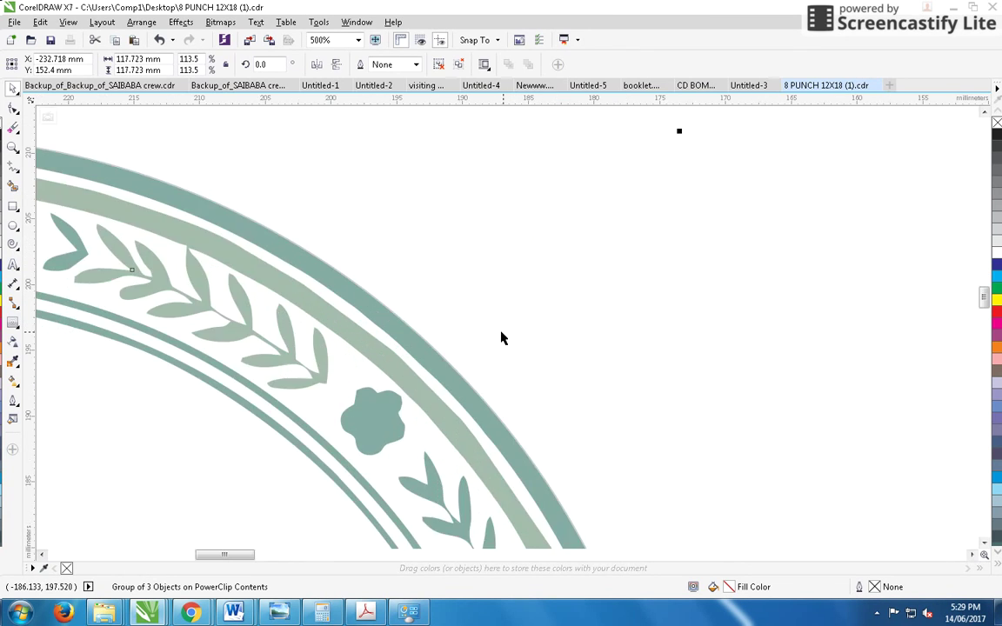
{"action": "scroll", "coordinate": [501, 339], "scroll_direction": "down", "scroll_amount": 2}
{"action": "scroll", "coordinate": [501, 338], "scroll_direction": "down", "scroll_amount": 2}
{"action": "scroll", "coordinate": [496, 338], "scroll_direction": "down", "scroll_amount": 1}
{"action": "scroll", "coordinate": [492, 336], "scroll_direction": "down", "scroll_amount": 1}
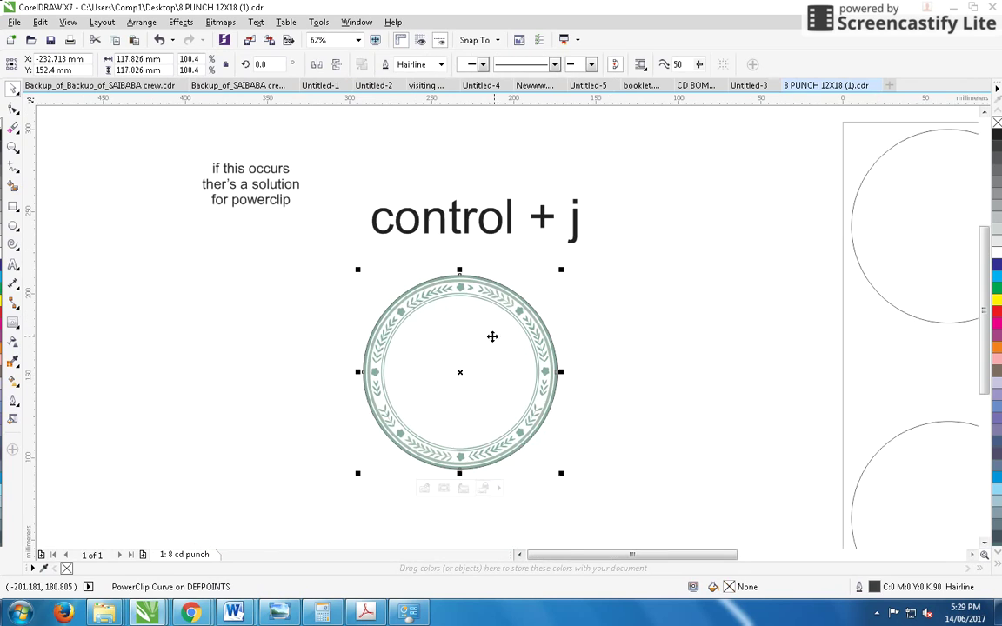
Step: Drop a copy of the 'control + j' note to the left of the ring
{"action": "left_click_drag", "start_coordinate": [457, 215], "coordinate": [198, 312]}
{"action": "right_click", "coordinate": [198, 311]}
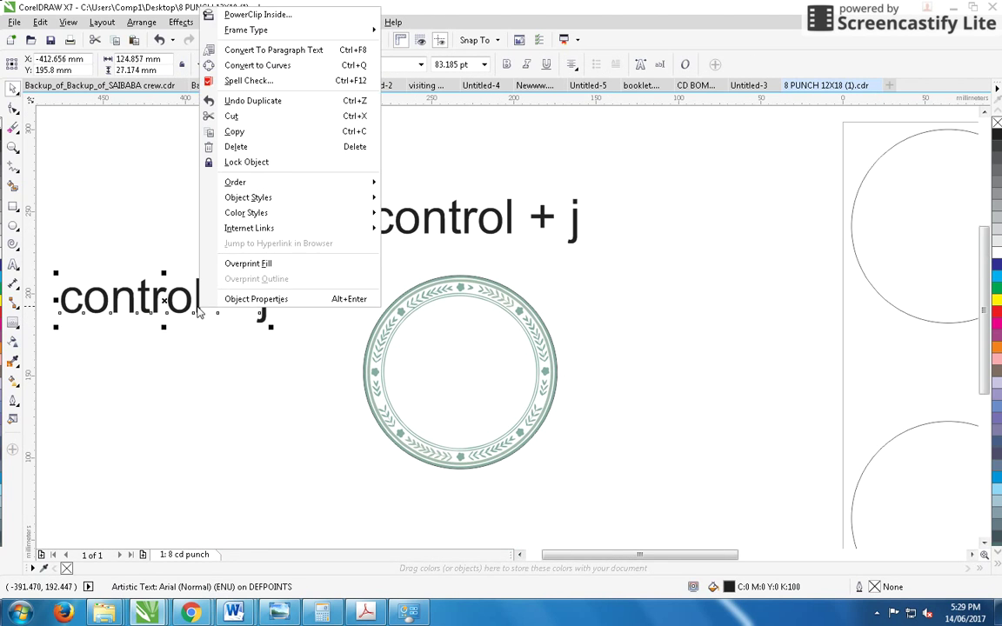
{"action": "left_click", "coordinate": [174, 287]}
{"action": "double_click", "coordinate": [174, 295]}
Step: Retype the copy as three lines 'now', 'bleed setting', 'for cd sticker' and shrink it slightly
{"action": "type", "text": "no"}
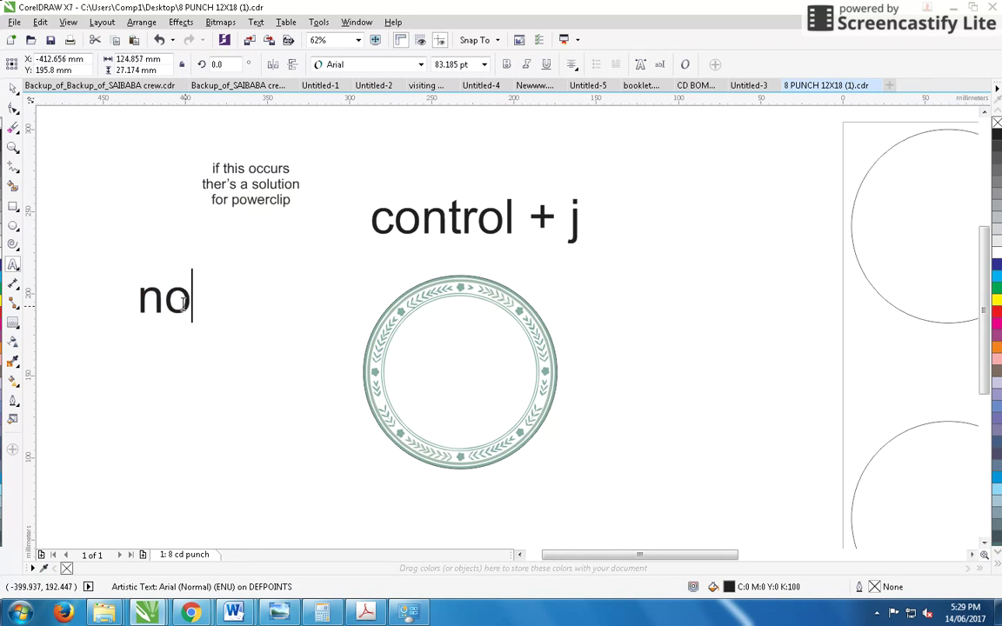
{"action": "type", "text": "w"}
{"action": "key", "text": "Return"}
{"action": "type", "text": "blee"}
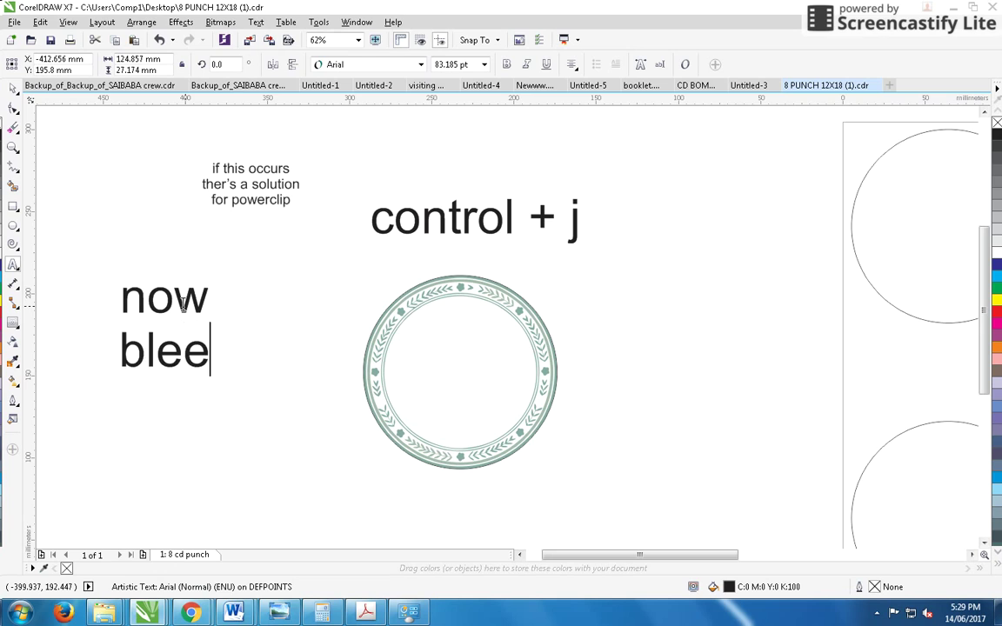
{"action": "type", "text": "d setting"}
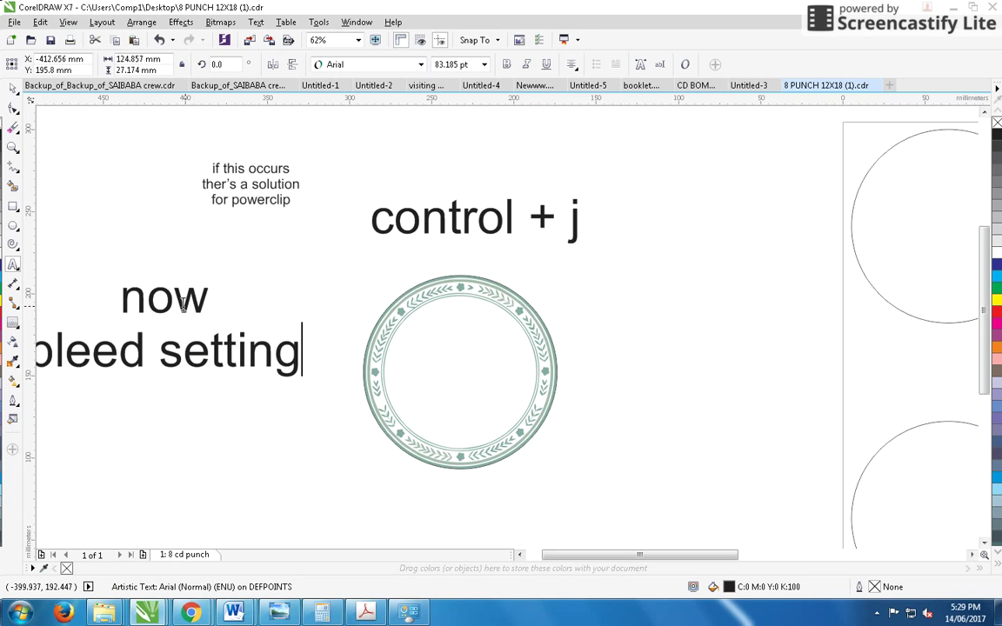
{"action": "key", "text": "Return"}
{"action": "type", "text": "for cd"}
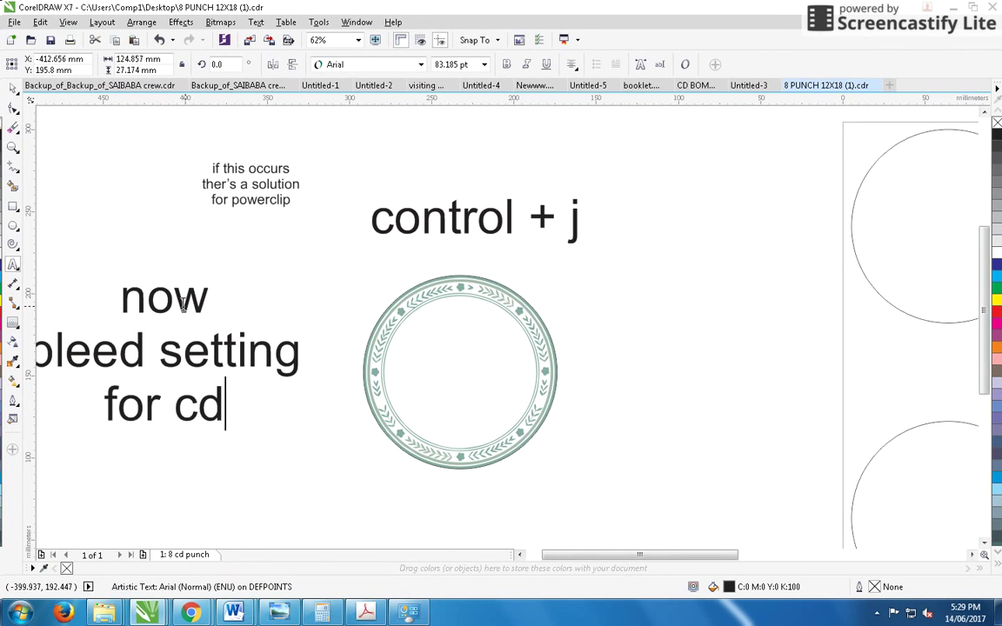
{"action": "type", "text": " sticker"}
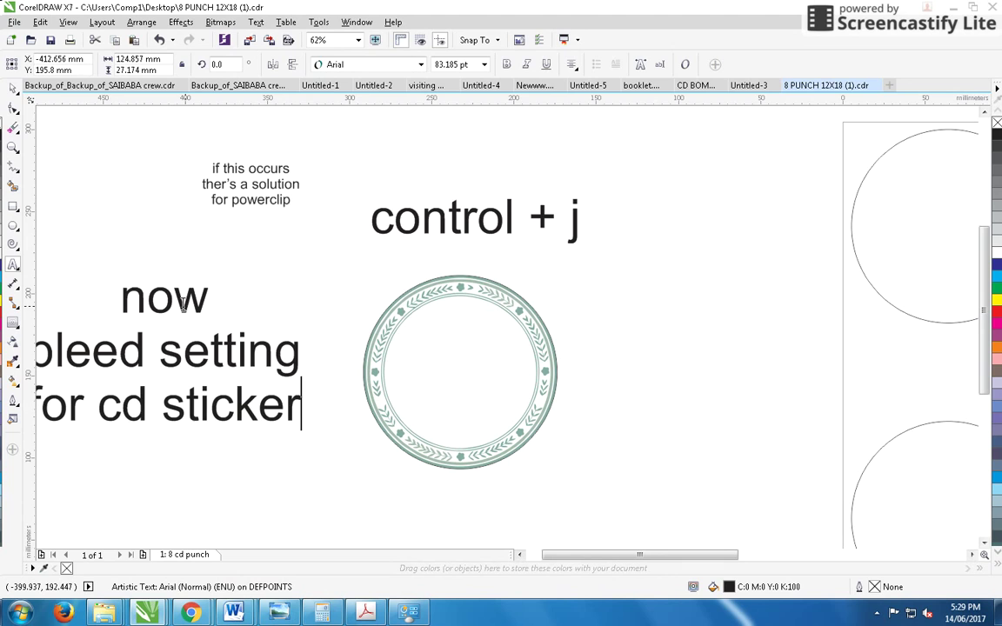
{"action": "left_click", "coordinate": [13, 87]}
{"action": "scroll", "coordinate": [79, 152], "scroll_direction": "left", "scroll_amount": 3}
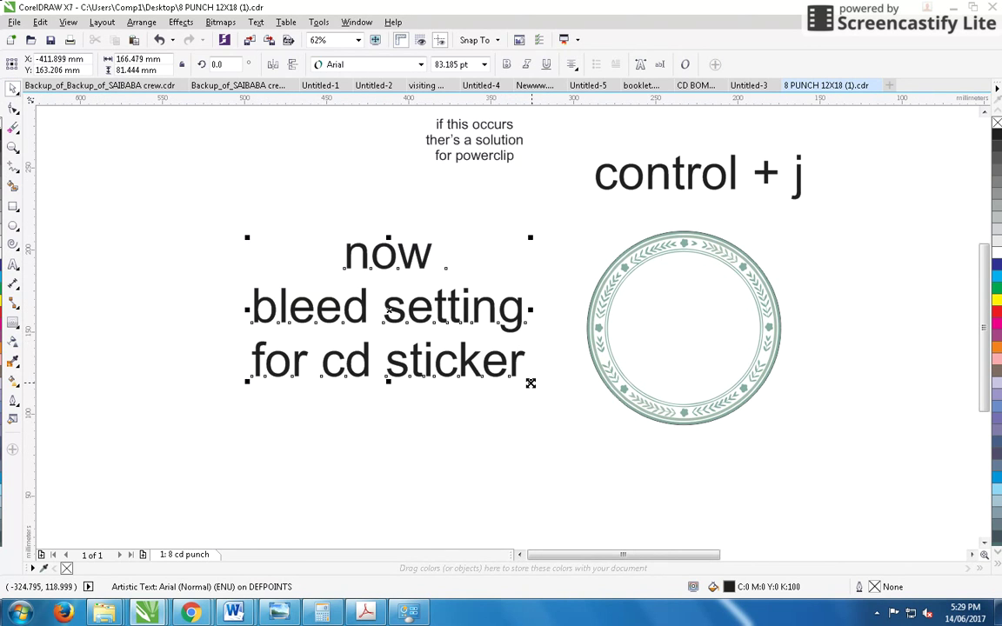
{"action": "left_click_drag", "start_coordinate": [530, 385], "coordinate": [505, 367]}
Step: Remove the ring's outline with the No Color swatch and briefly try the Contour tool
{"action": "left_click", "coordinate": [704, 324]}
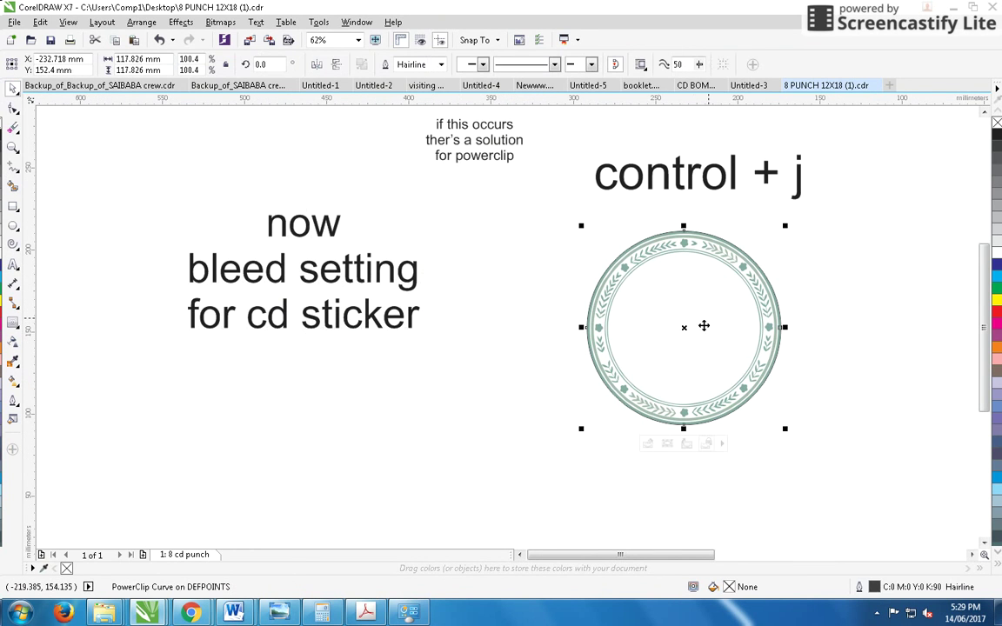
{"action": "scroll", "coordinate": [938, 200], "scroll_direction": "up", "scroll_amount": 2}
{"action": "right_click", "coordinate": [997, 125]}
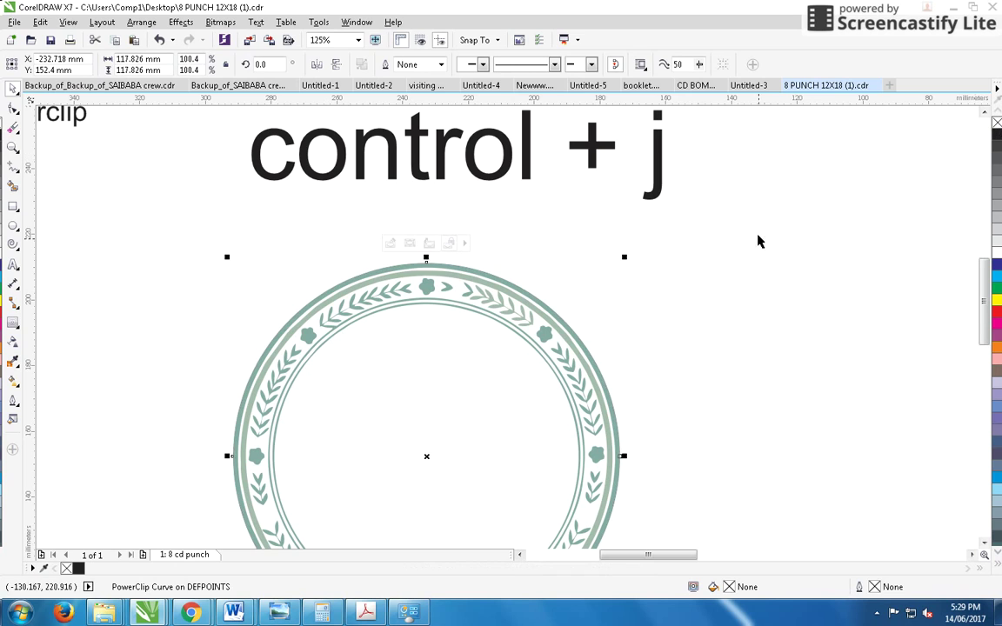
{"action": "left_click", "coordinate": [761, 240]}
{"action": "left_click", "coordinate": [536, 336]}
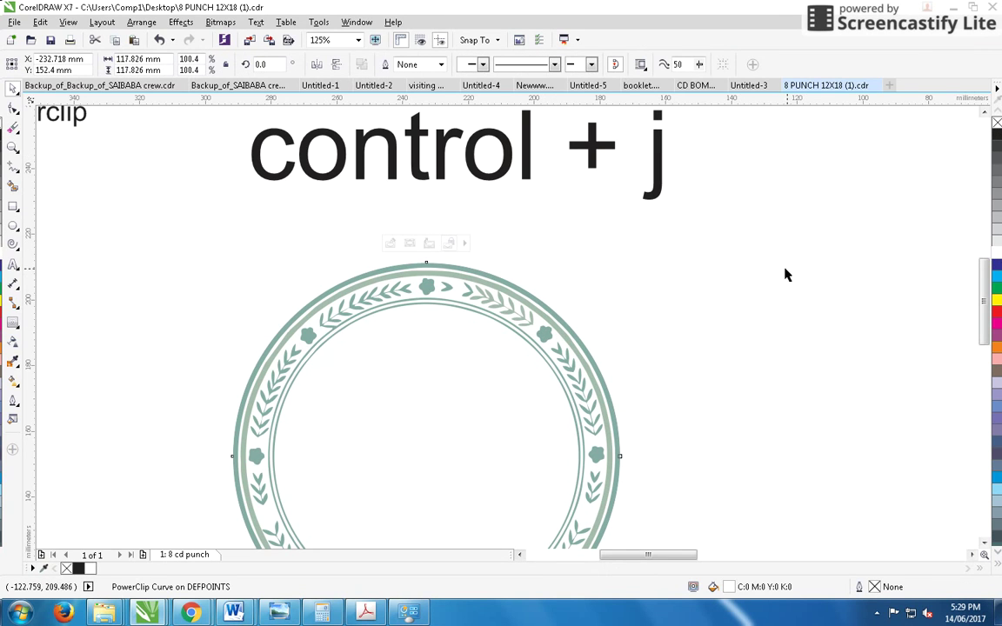
{"action": "scroll", "coordinate": [479, 326], "scroll_direction": "up", "scroll_amount": 1}
{"action": "scroll", "coordinate": [515, 302], "scroll_direction": "up", "scroll_amount": 1}
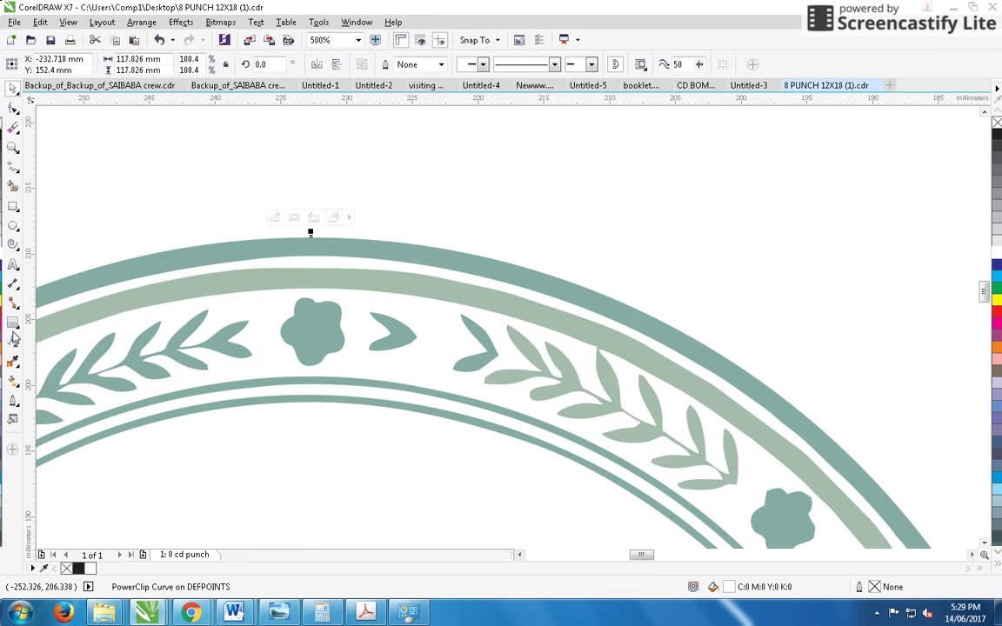
{"action": "left_click", "coordinate": [13, 335]}
{"action": "scroll", "coordinate": [365, 217], "scroll_direction": "up", "scroll_amount": 1}
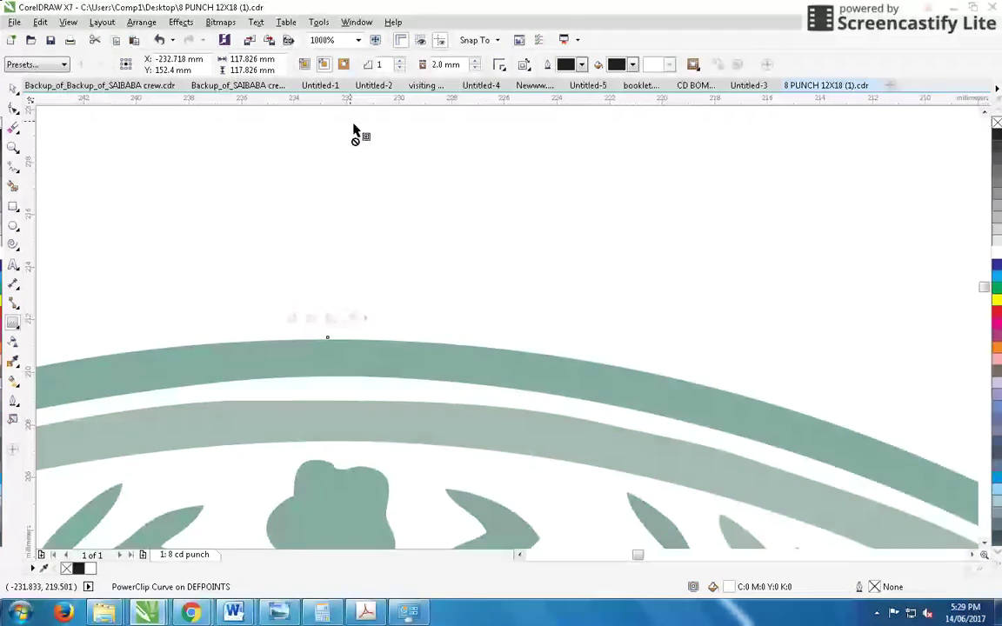
{"action": "left_click", "coordinate": [13, 91]}
{"action": "scroll", "coordinate": [481, 250], "scroll_direction": "down", "scroll_amount": 3}
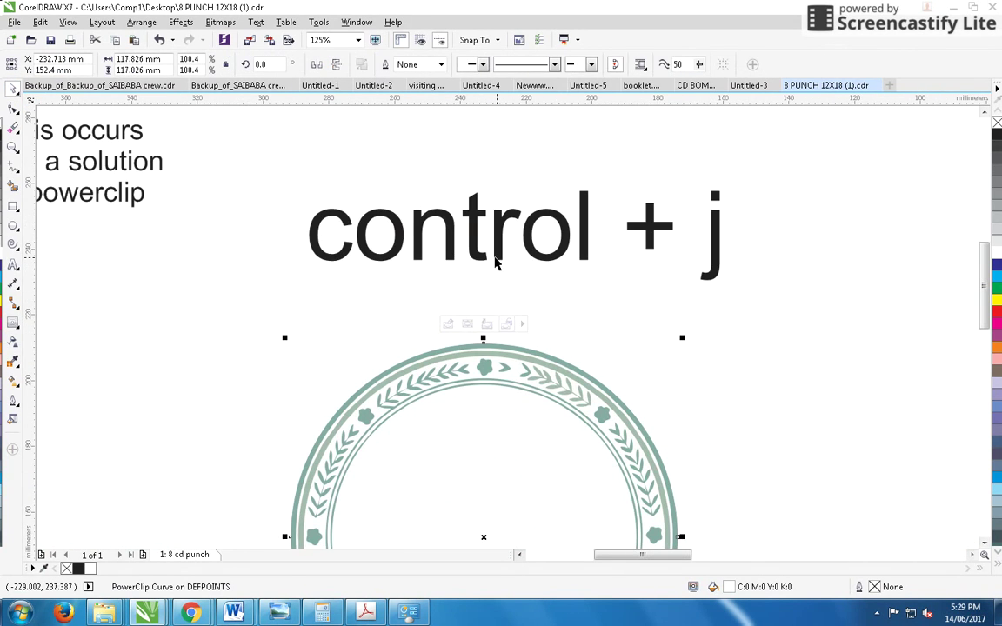
Step: Duplicate the 'control + j' note just below it and retype the copy as '3mm bleed'
{"action": "mouse_move", "coordinate": [495, 251]}
{"action": "left_mouse_down"}
{"action": "mouse_move", "coordinate": [505, 174]}
{"action": "mouse_move", "coordinate": [515, 255]}
{"action": "left_mouse_up"}
{"action": "key", "text": "ctrl+d"}
{"action": "double_click", "coordinate": [515, 255]}
{"action": "key", "text": "ctrl+a"}
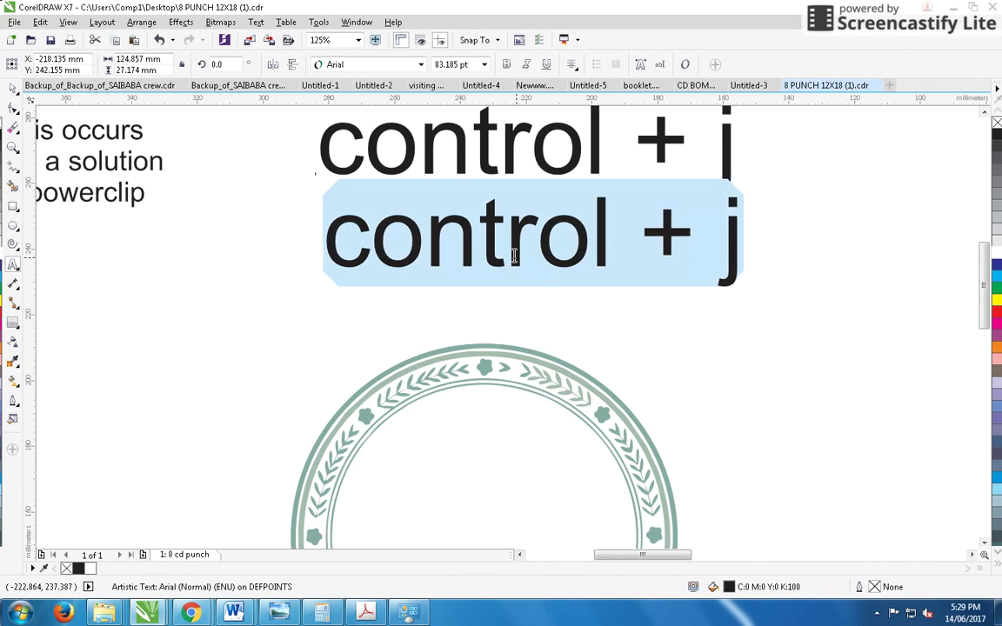
{"action": "type", "text": "3mm"}
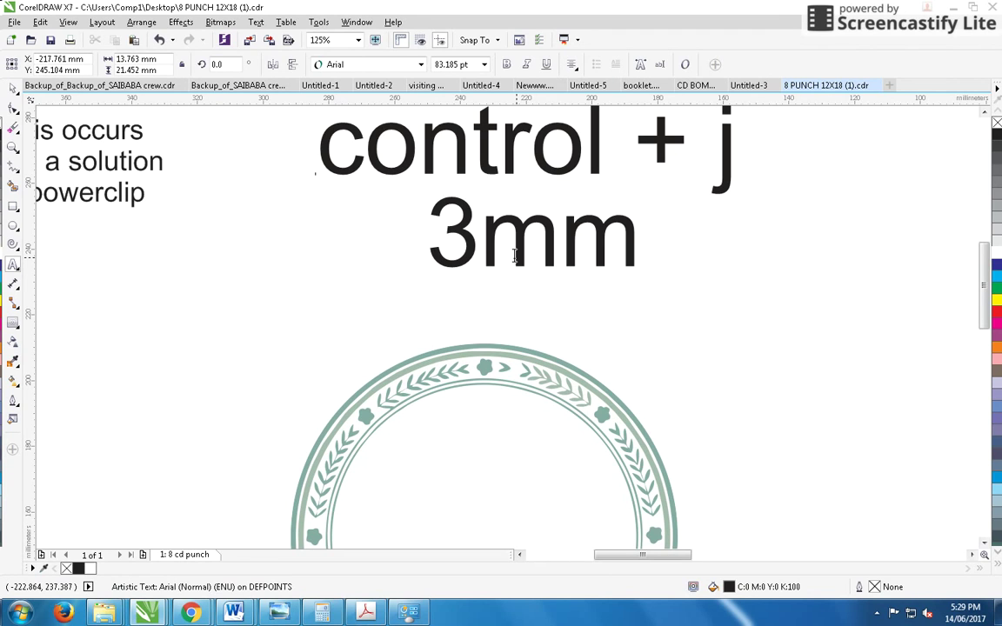
{"action": "key", "text": "Escape"}
{"action": "type", "text": " b"}
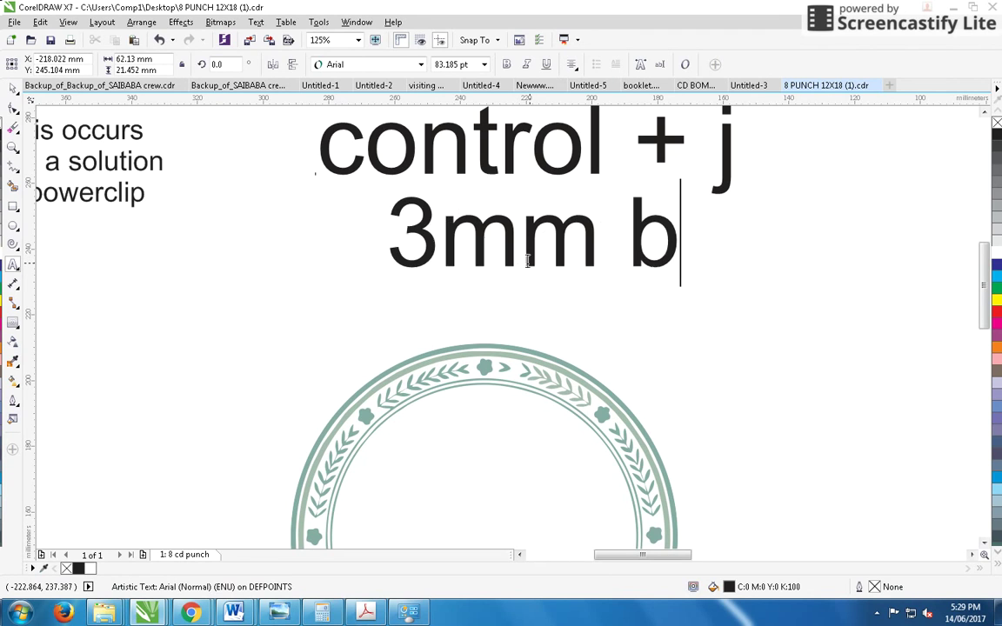
{"action": "type", "text": "leed"}
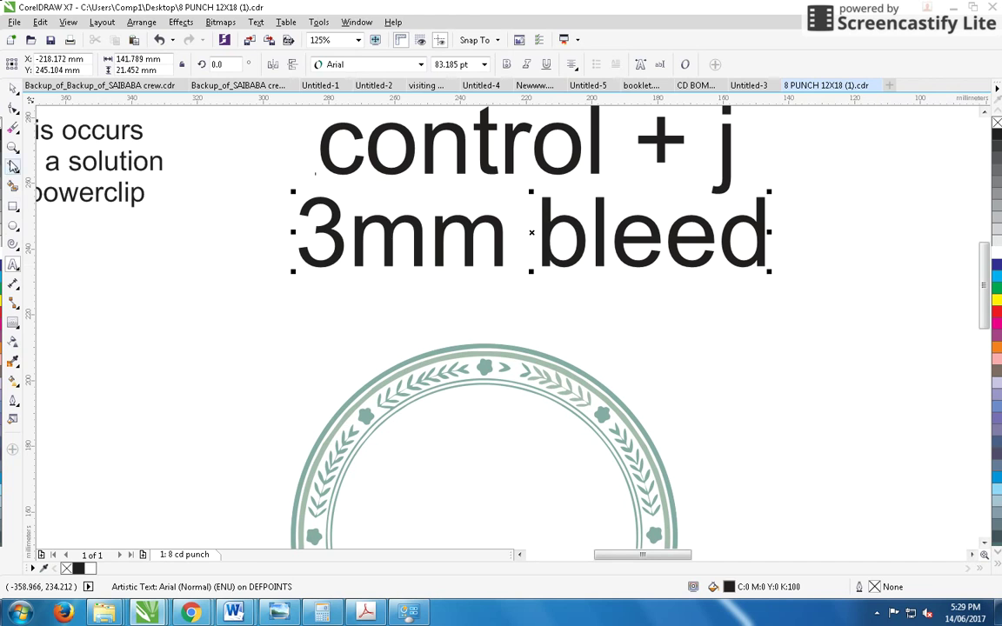
{"action": "key", "text": "Escape"}
{"action": "key", "text": "Escape"}
{"action": "scroll", "coordinate": [448, 290], "scroll_direction": "up", "scroll_amount": 4}
Step: Add an outside contour around the ring and break the contour apart from it
{"action": "left_click", "coordinate": [448, 287]}
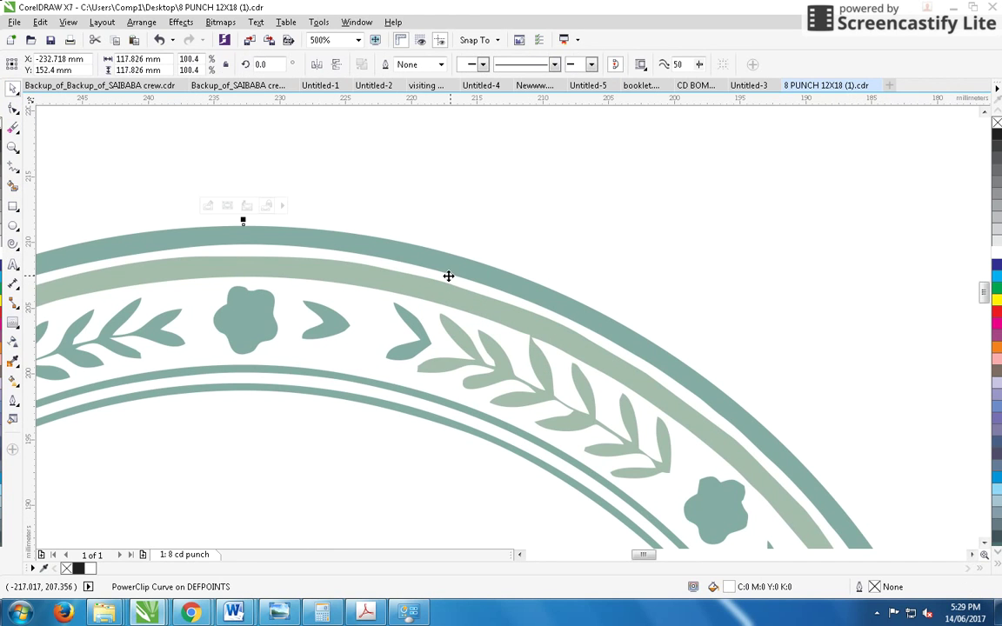
{"action": "left_click", "coordinate": [15, 324]}
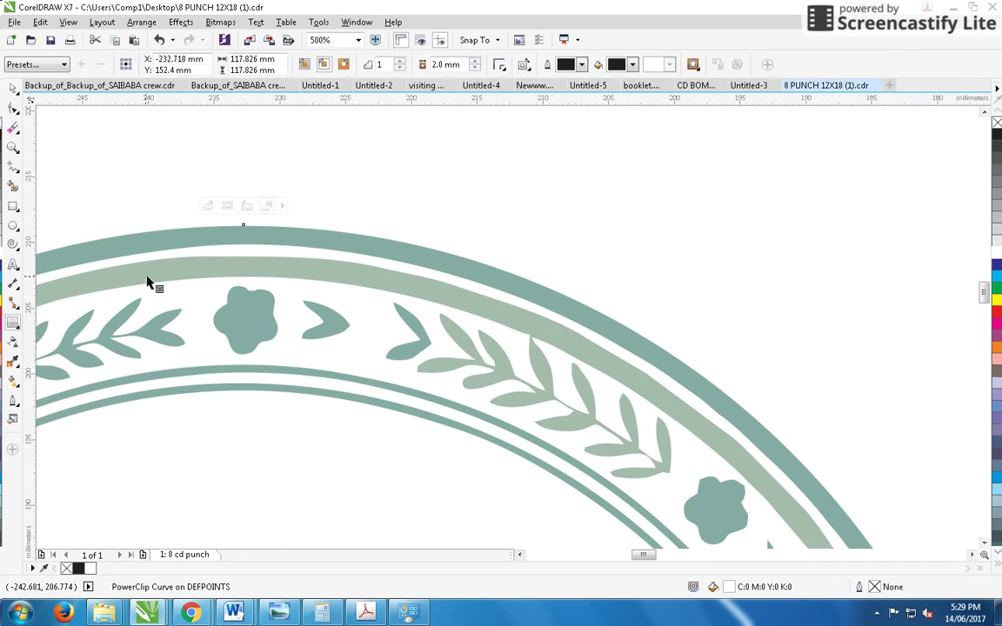
{"action": "left_click", "coordinate": [343, 64]}
{"action": "left_click", "coordinate": [11, 90]}
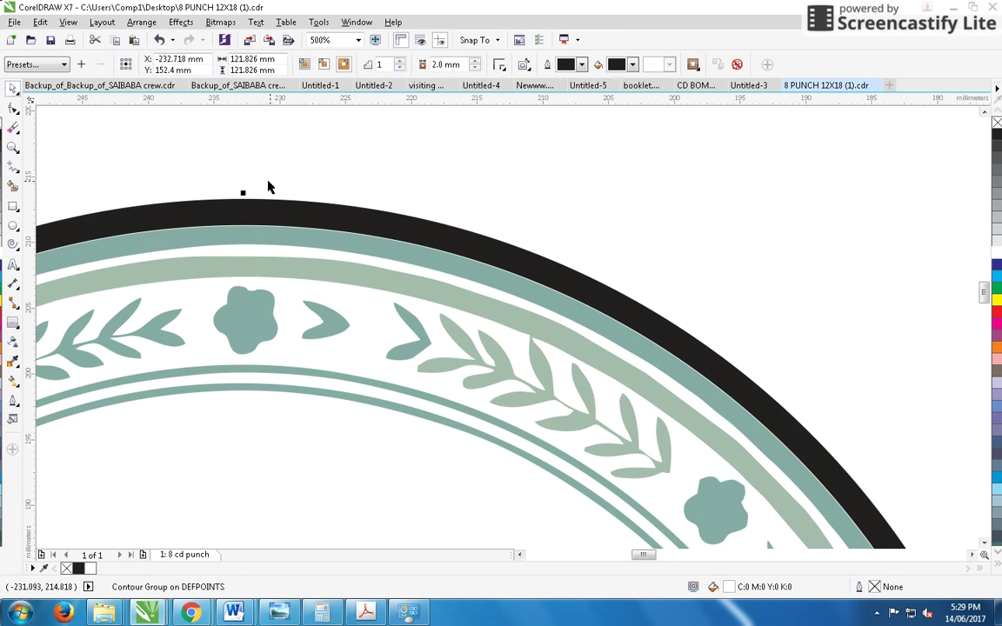
{"action": "right_click", "coordinate": [294, 213]}
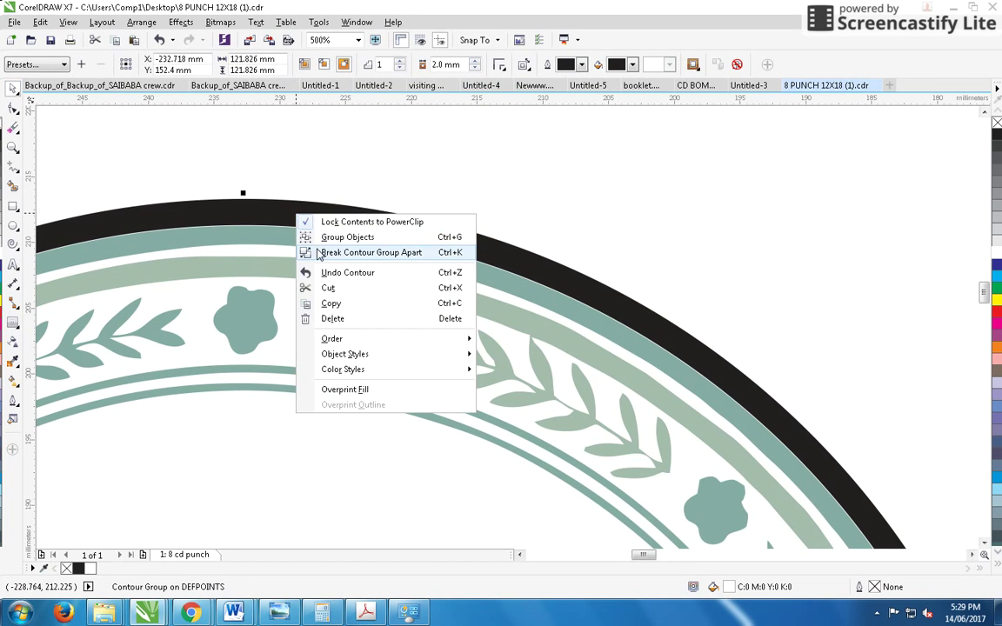
{"action": "left_click", "coordinate": [348, 250]}
Step: Fill the gaps between the ring's bands with black from the full colour palette
{"action": "scroll", "coordinate": [505, 334], "scroll_direction": "up", "scroll_amount": 3}
{"action": "left_click", "coordinate": [298, 368]}
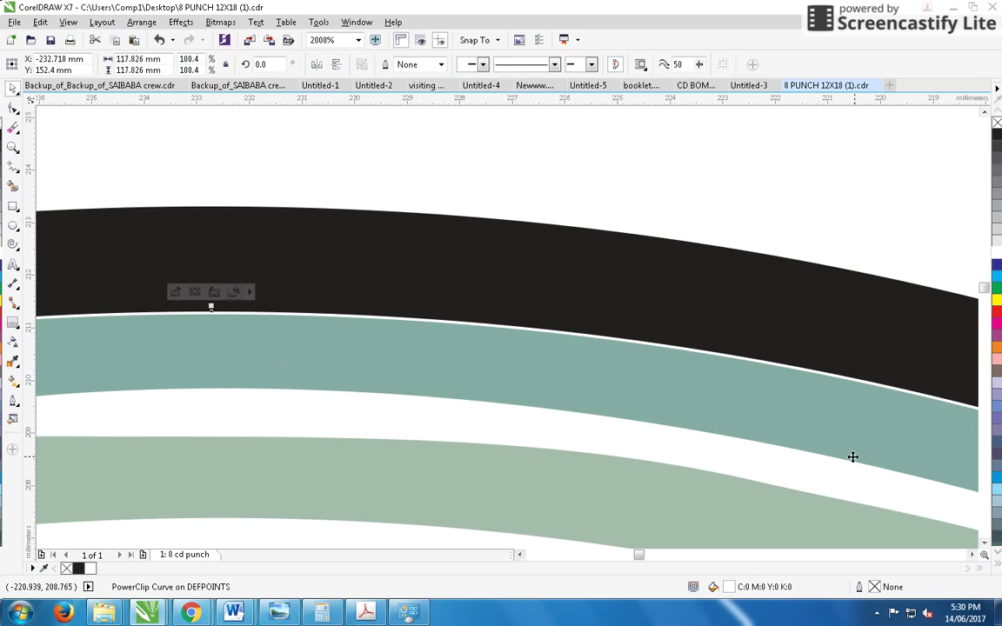
{"action": "left_click", "coordinate": [997, 567]}
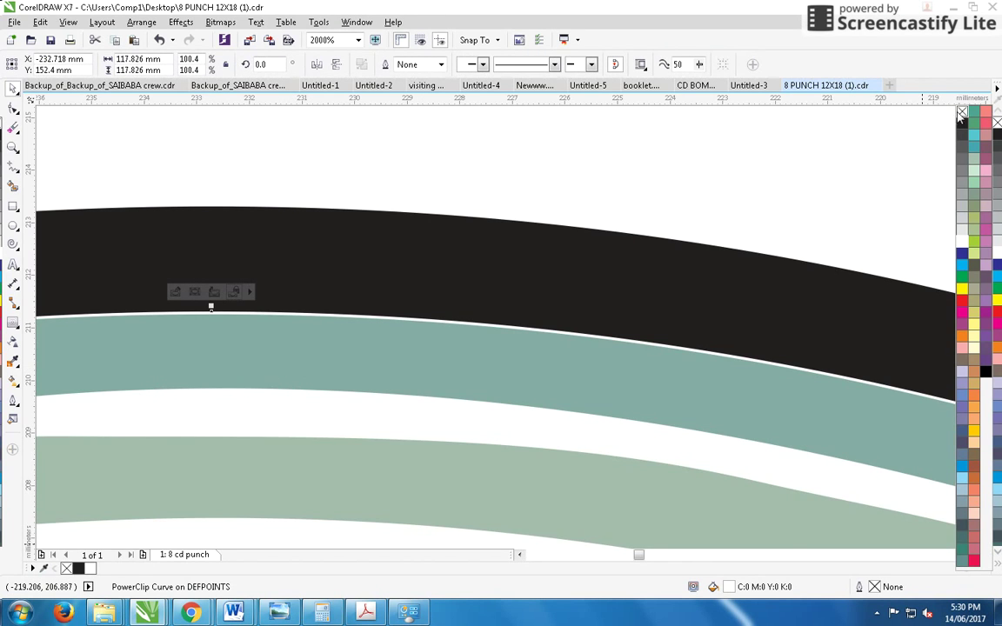
{"action": "left_click", "coordinate": [962, 113]}
{"action": "scroll", "coordinate": [528, 290], "scroll_direction": "down", "scroll_amount": 3}
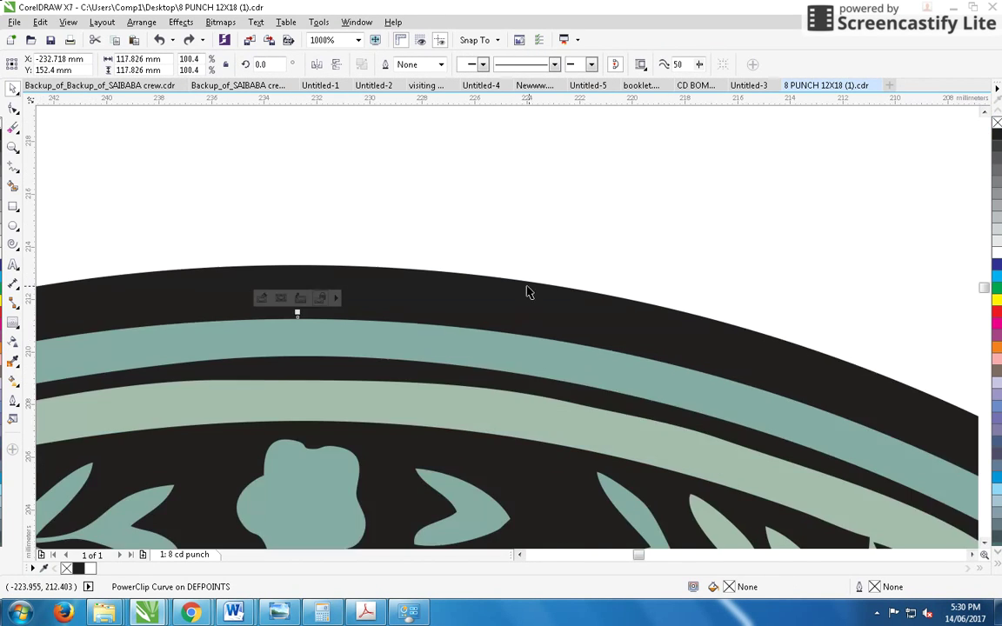
{"action": "scroll", "coordinate": [564, 279], "scroll_direction": "down", "scroll_amount": 2}
Step: Enlarge the ring's PowerClipped contents slightly, then finish editing the PowerClip
{"action": "double_click", "coordinate": [516, 403]}
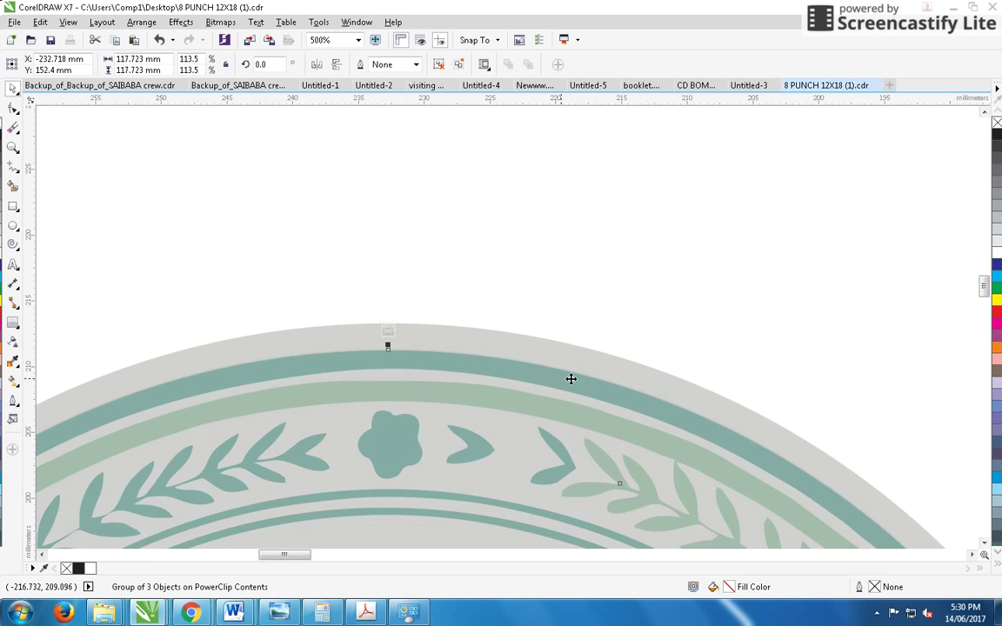
{"action": "scroll", "coordinate": [476, 362], "scroll_direction": "down", "scroll_amount": 1}
{"action": "scroll", "coordinate": [645, 330], "scroll_direction": "up", "scroll_amount": 1}
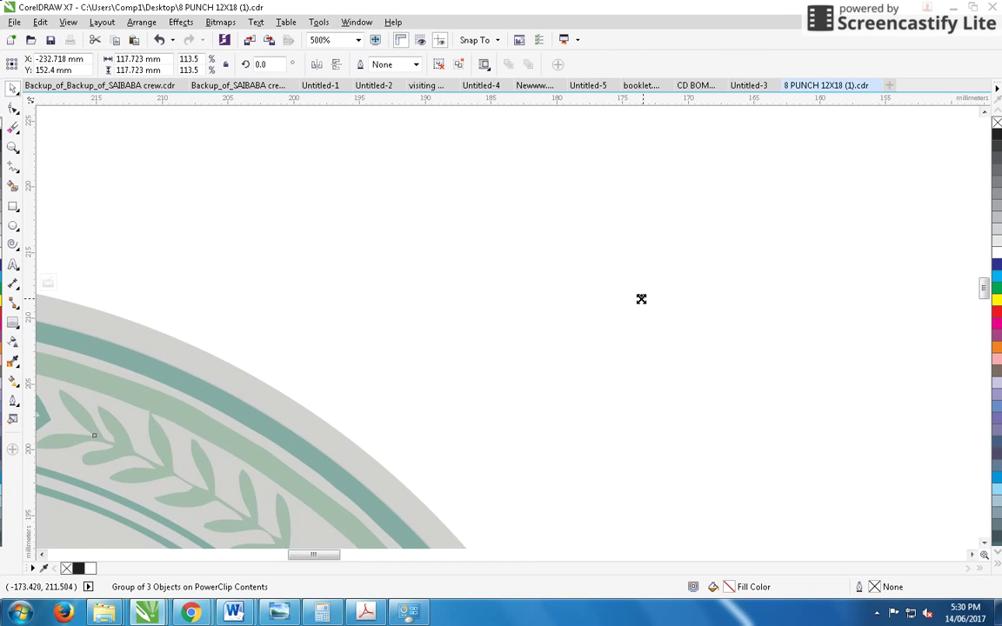
{"action": "left_click_drag", "start_coordinate": [641, 299], "coordinate": [643, 294]}
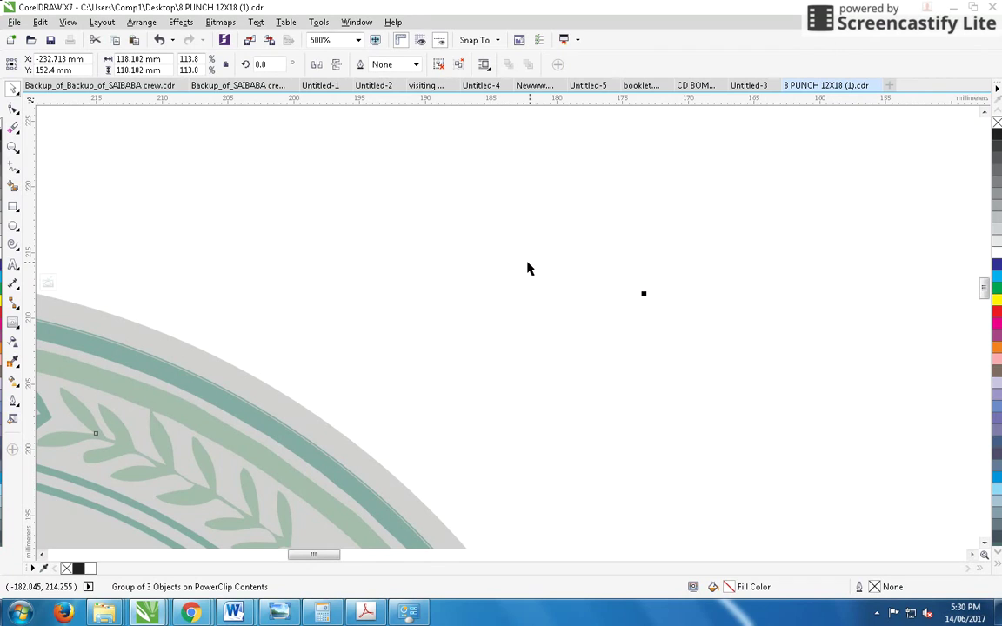
{"action": "left_click", "coordinate": [230, 348]}
{"action": "scroll", "coordinate": [390, 318], "scroll_direction": "up", "scroll_amount": 1}
{"action": "scroll", "coordinate": [506, 318], "scroll_direction": "up", "scroll_amount": 1}
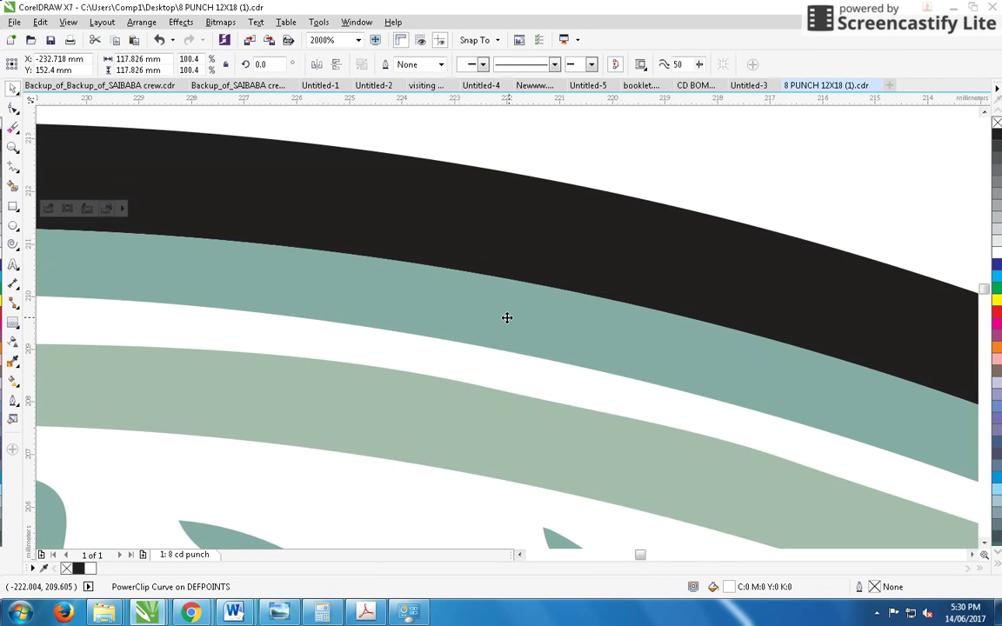
Step: Sample the teal band (C:53 M:21 Y:38 K:0) with the Color Eyedropper and fill the black band
{"action": "left_click", "coordinate": [13, 361]}
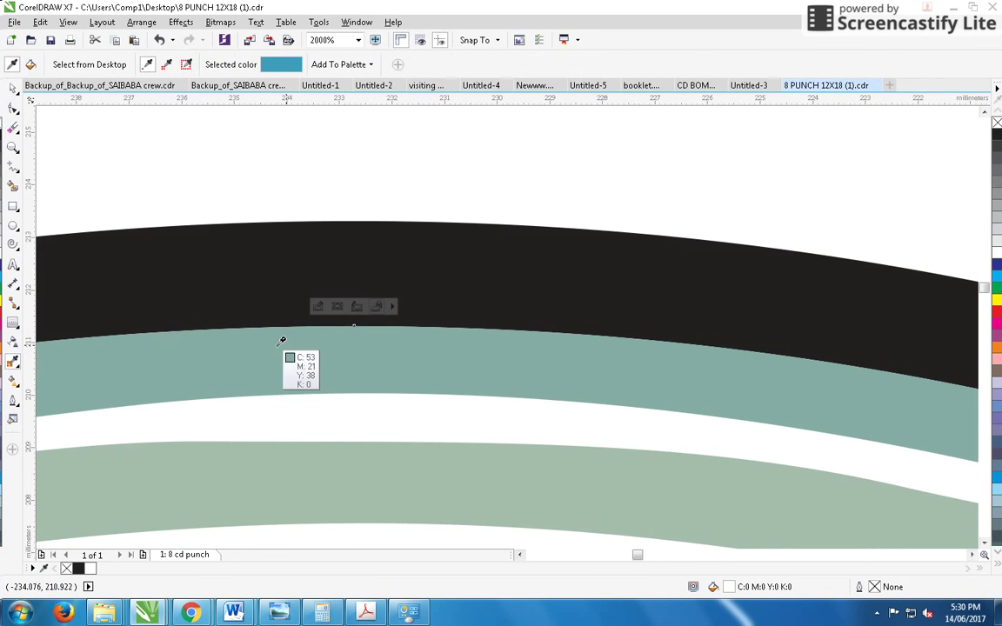
{"action": "left_click", "coordinate": [298, 338]}
{"action": "left_click", "coordinate": [440, 274]}
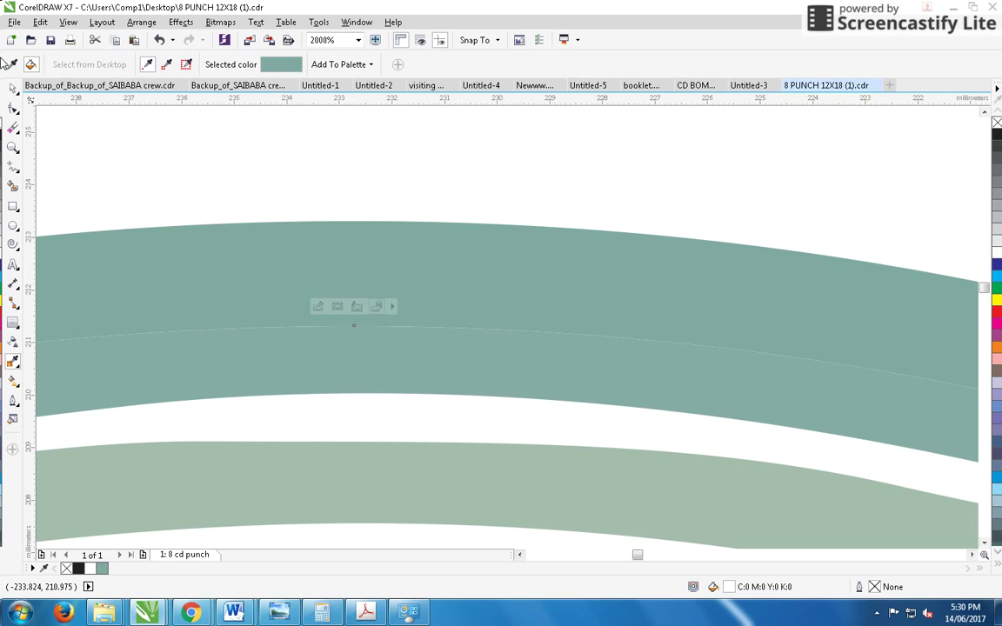
{"action": "left_click", "coordinate": [13, 90]}
{"action": "scroll", "coordinate": [470, 327], "scroll_direction": "up", "scroll_amount": 1}
{"action": "scroll", "coordinate": [503, 336], "scroll_direction": "down", "scroll_amount": 4}
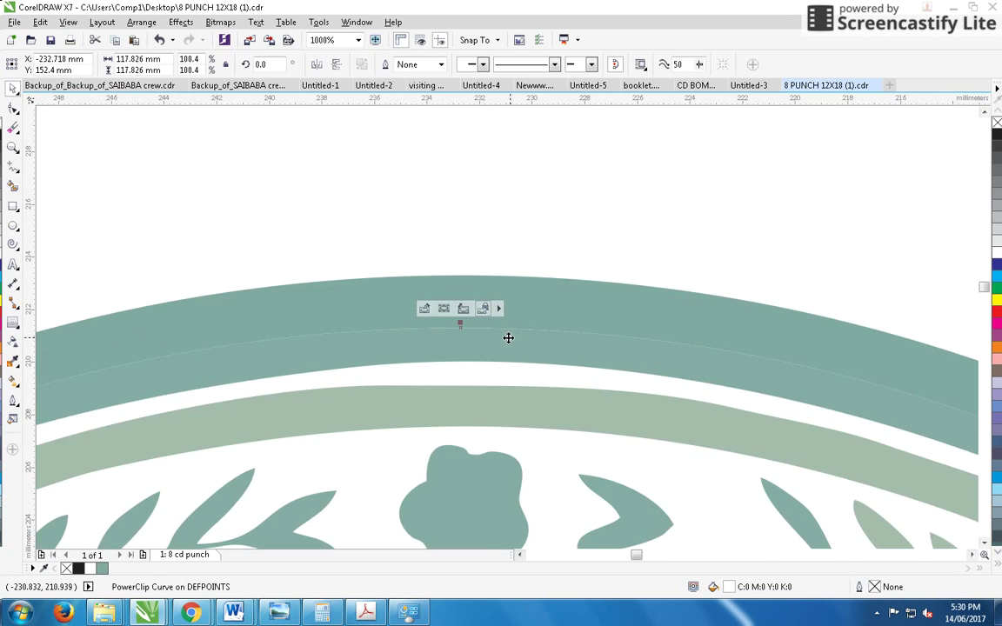
{"action": "scroll", "coordinate": [506, 330], "scroll_direction": "down", "scroll_amount": 3}
{"action": "scroll", "coordinate": [506, 327], "scroll_direction": "down", "scroll_amount": 1}
Step: Group the two objects making up the ring together
{"action": "scroll", "coordinate": [506, 327], "scroll_direction": "down", "scroll_amount": 1}
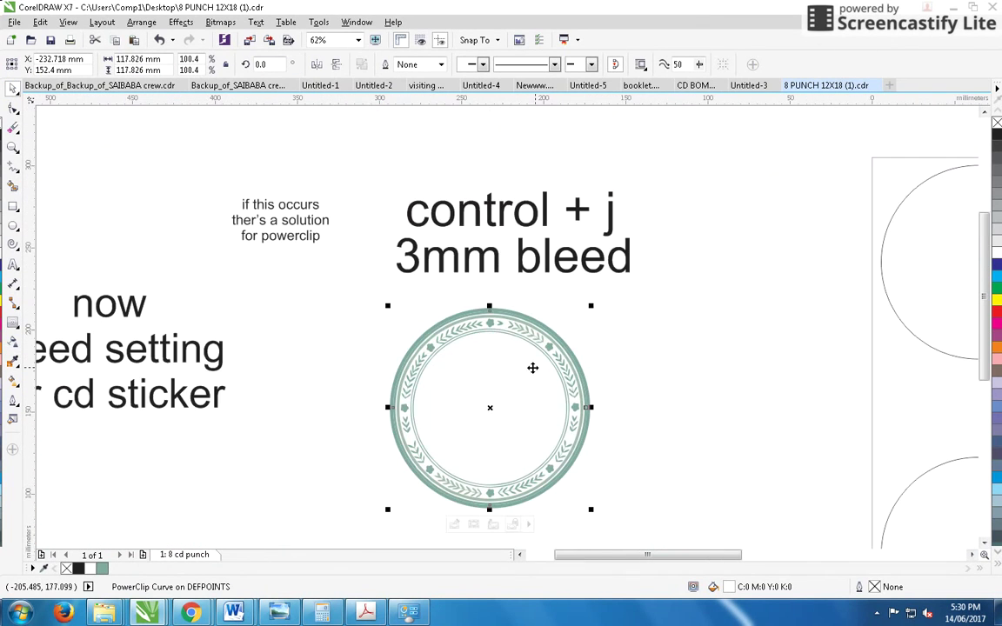
{"action": "scroll", "coordinate": [506, 327], "scroll_direction": "up", "scroll_amount": 1}
{"action": "left_click_drag", "start_coordinate": [589, 138], "coordinate": [126, 522]}
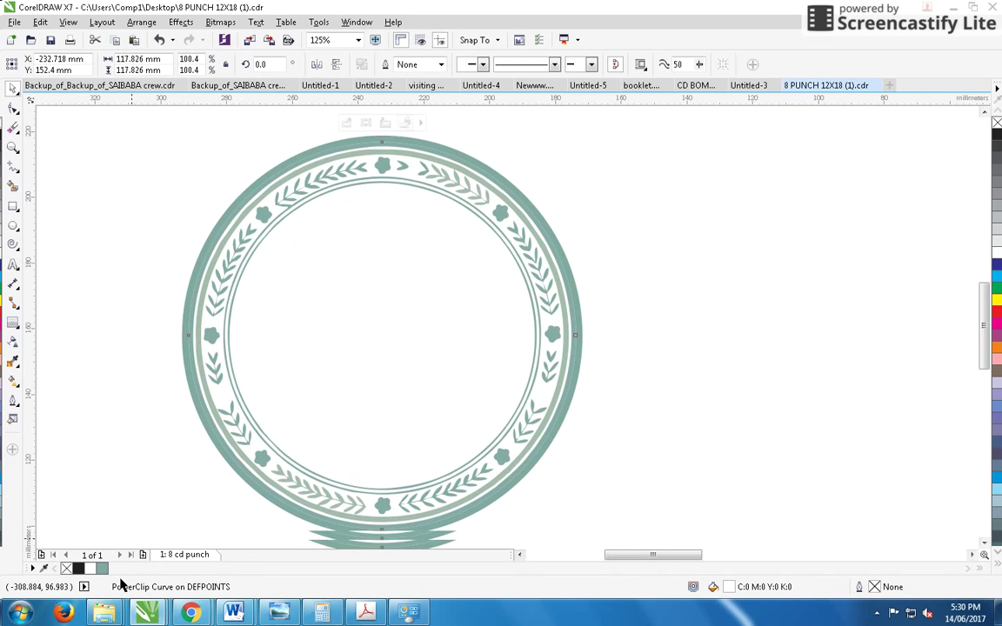
{"action": "key", "text": "ctrl+g"}
Step: Move the bleed setting note and the other text notes up and left, away from the ring
{"action": "scroll", "coordinate": [333, 318], "scroll_direction": "down", "scroll_amount": 2}
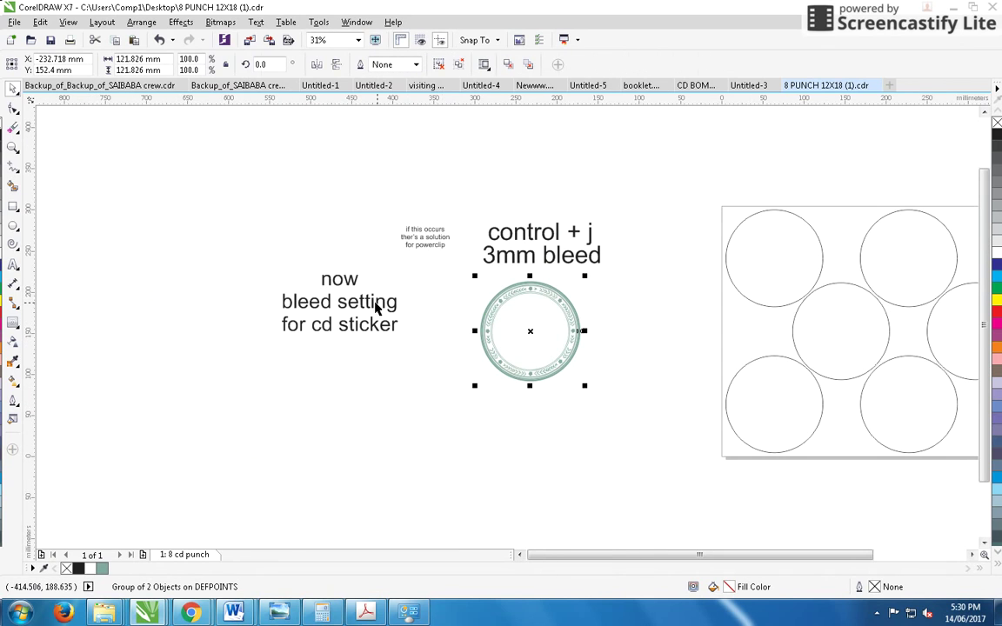
{"action": "left_click_drag", "start_coordinate": [375, 306], "coordinate": [389, 206]}
{"action": "left_click", "coordinate": [519, 271], "text": "shift"}
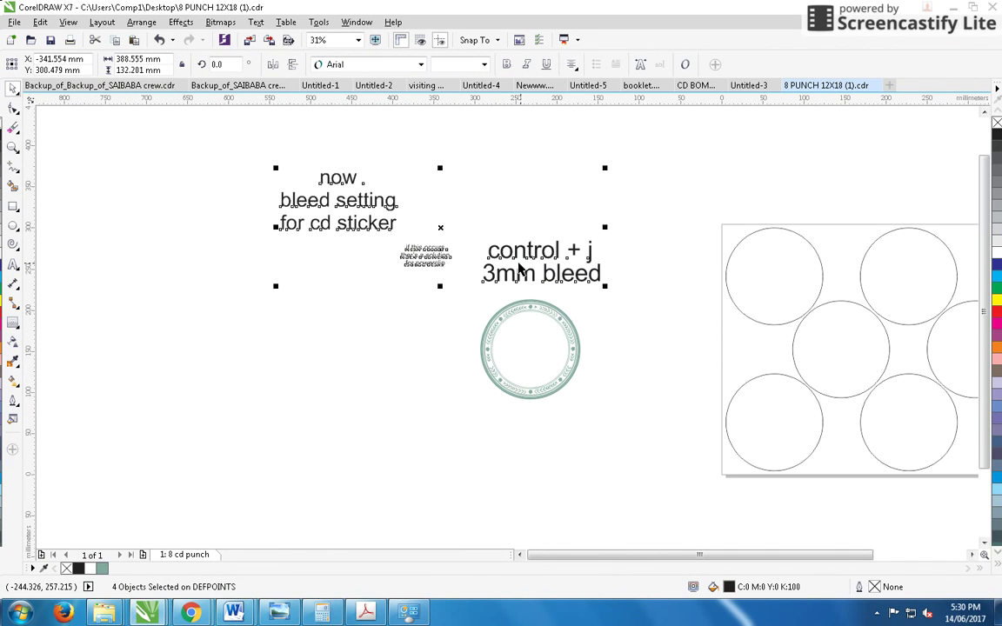
{"action": "left_click_drag", "start_coordinate": [519, 271], "coordinate": [454, 215]}
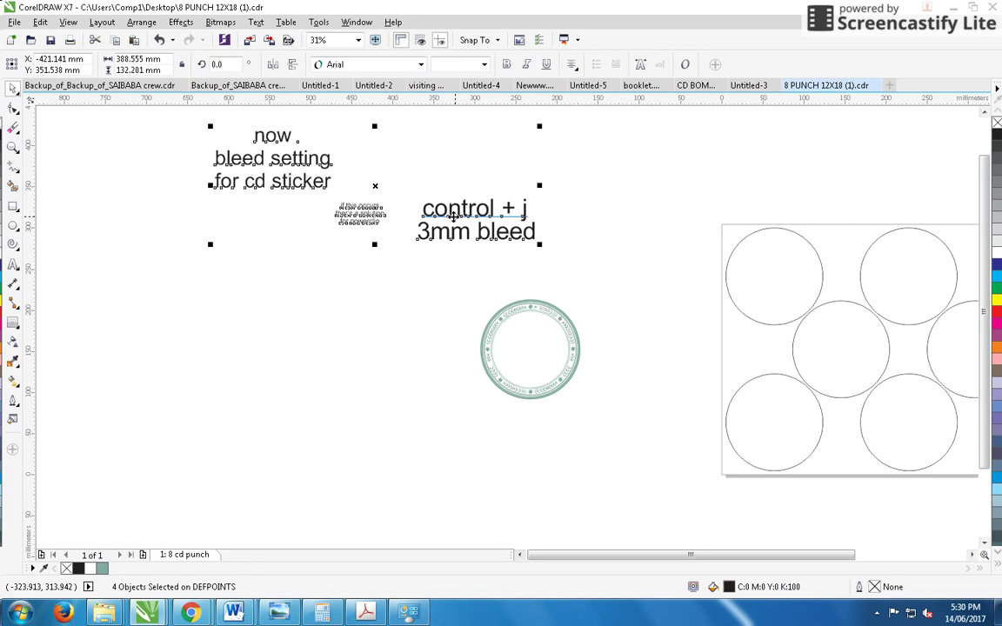
{"action": "scroll", "coordinate": [677, 324], "scroll_direction": "right", "scroll_amount": 3}
{"action": "left_click", "coordinate": [353, 291]}
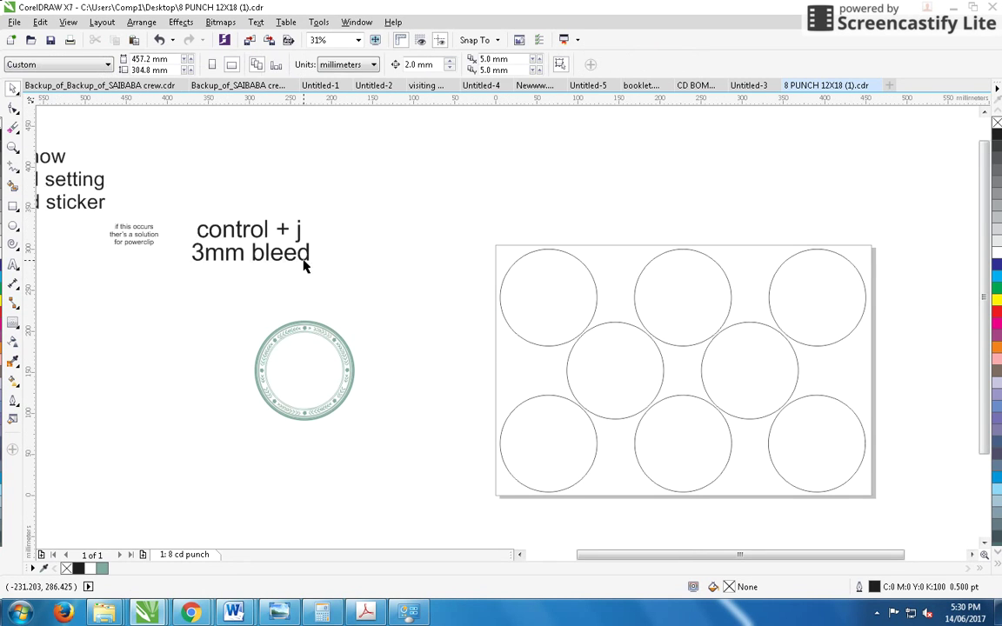
Step: Copy the 3mm bleed note, retype it as 'select', and move it above the circle page
{"action": "left_click_drag", "start_coordinate": [304, 265], "coordinate": [349, 309]}
{"action": "double_click", "coordinate": [339, 291]}
{"action": "type", "text": "se"}
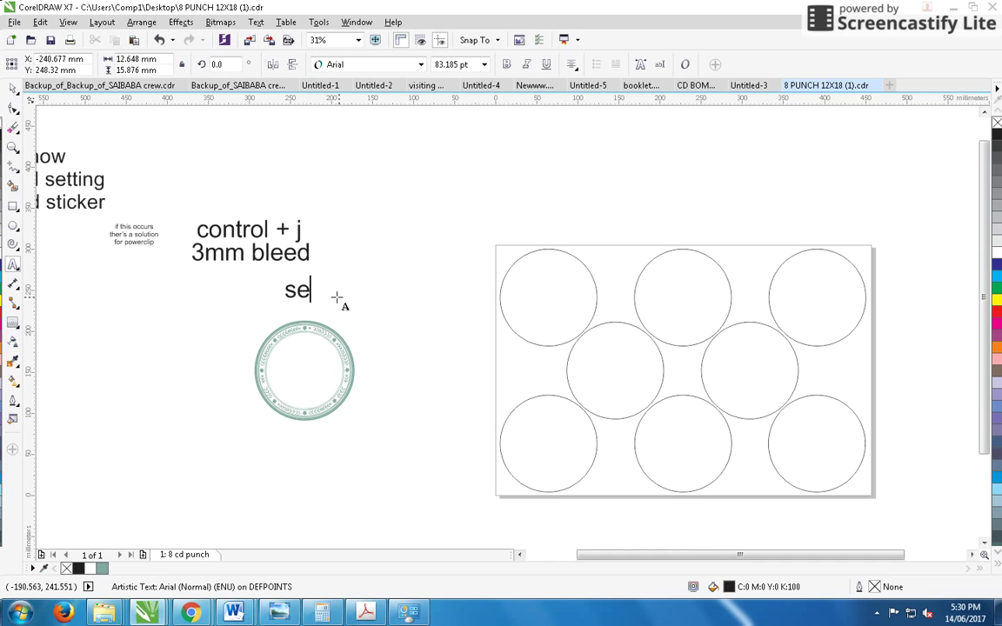
{"action": "type", "text": "lect"}
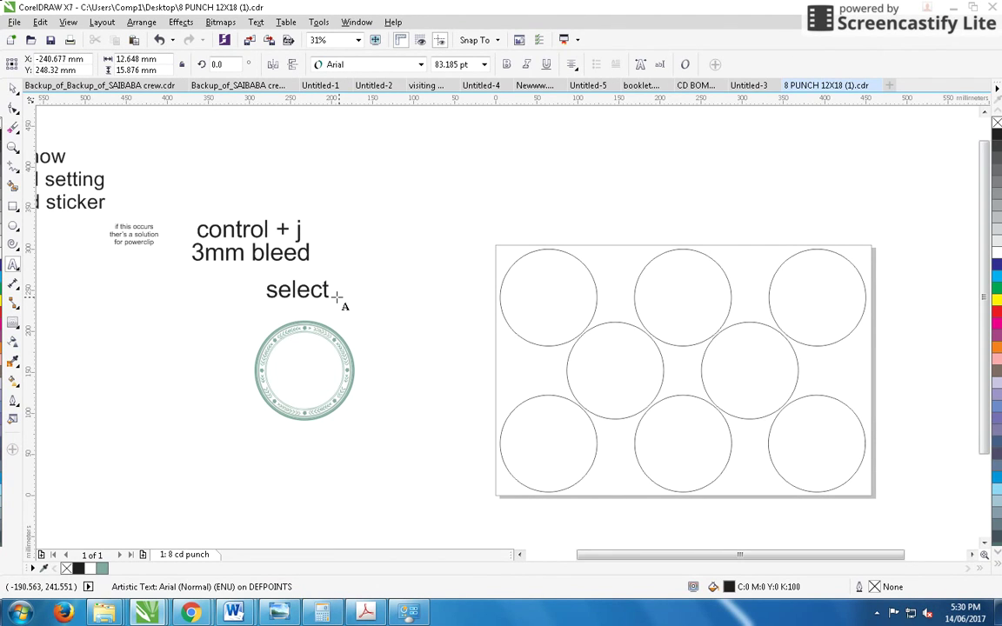
{"action": "key", "text": "Escape"}
{"action": "mouse_move", "coordinate": [296, 292]}
{"action": "left_mouse_down"}
{"action": "mouse_move", "coordinate": [572, 195]}
{"action": "mouse_move", "coordinate": [584, 179]}
{"action": "left_mouse_up"}
Step: Add lines 'two objects with shift & then', 'c for center' and 'e for equal' below 'select'
{"action": "key", "text": "Return"}
{"action": "type", "text": "tw"}
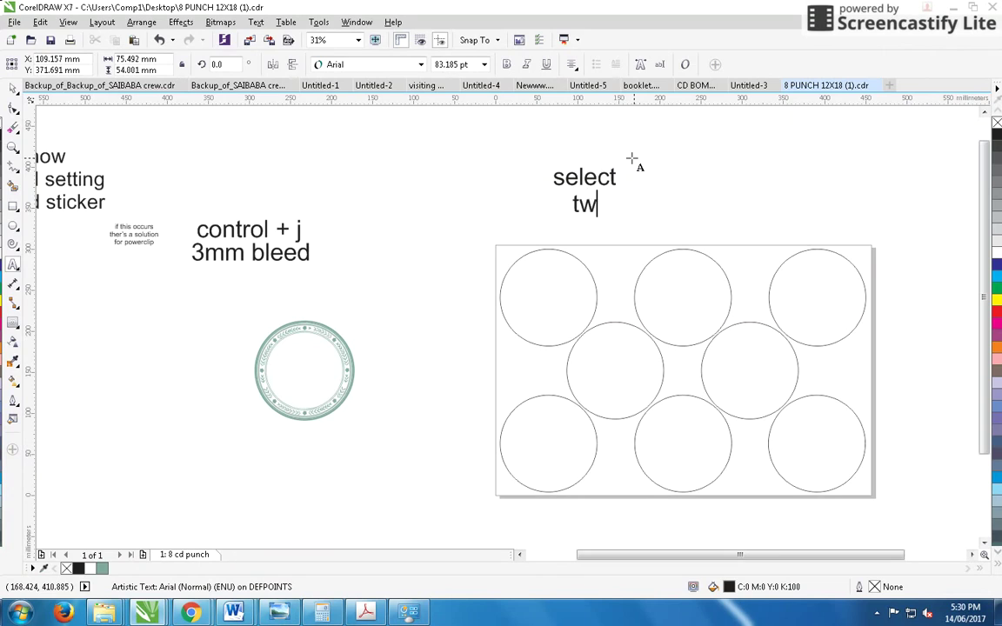
{"action": "type", "text": "o objects"}
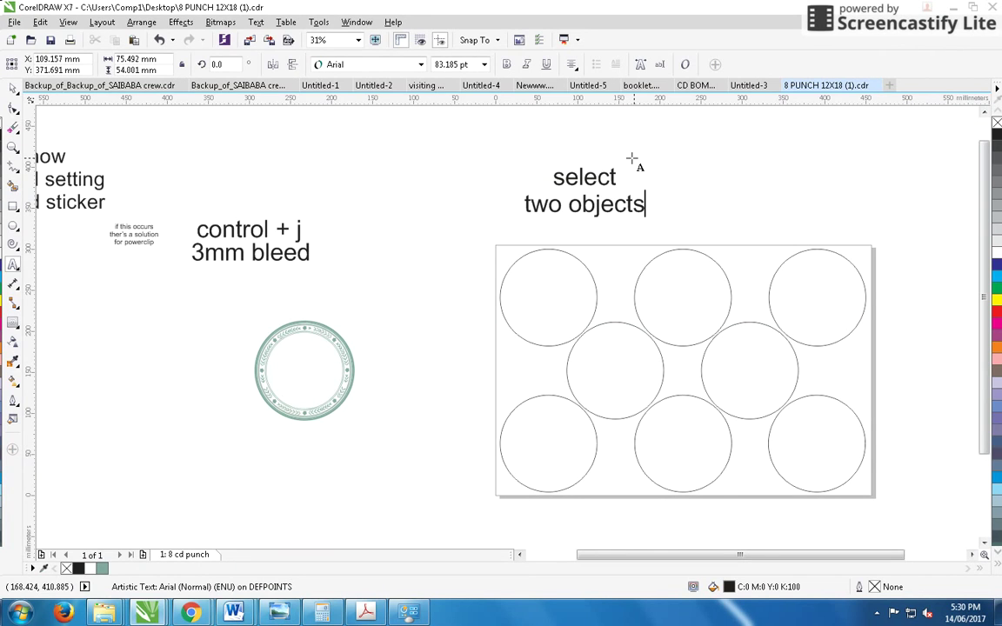
{"action": "type", "text": " with"}
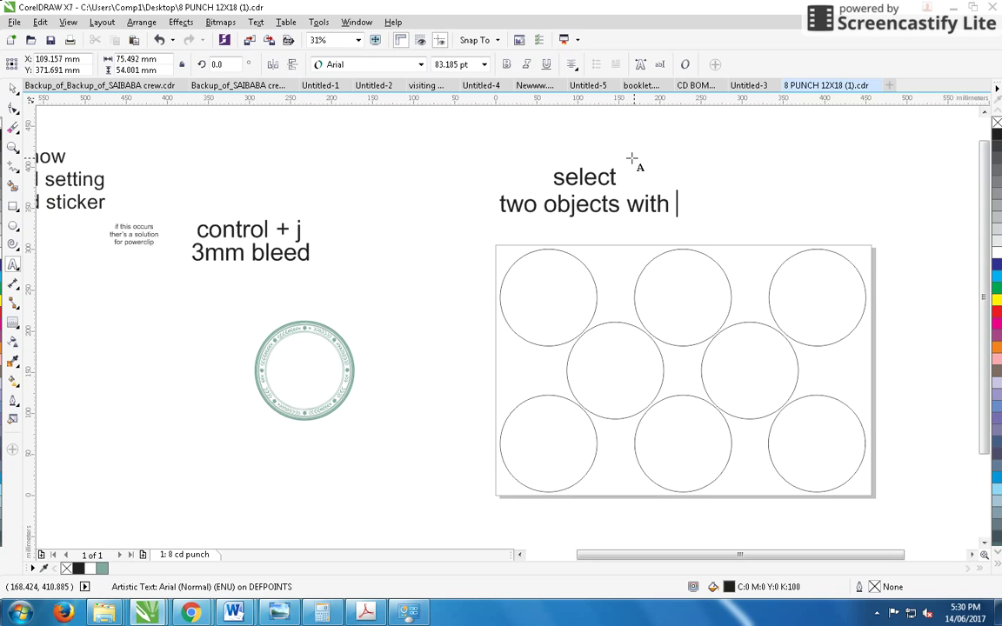
{"action": "type", "text": "shift "}
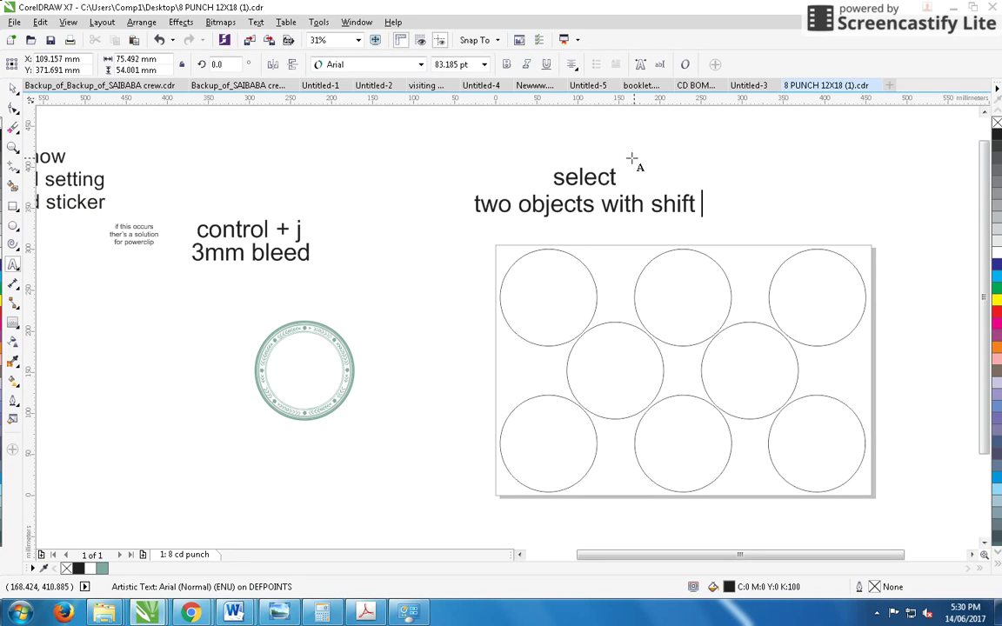
{"action": "type", "text": " the"}
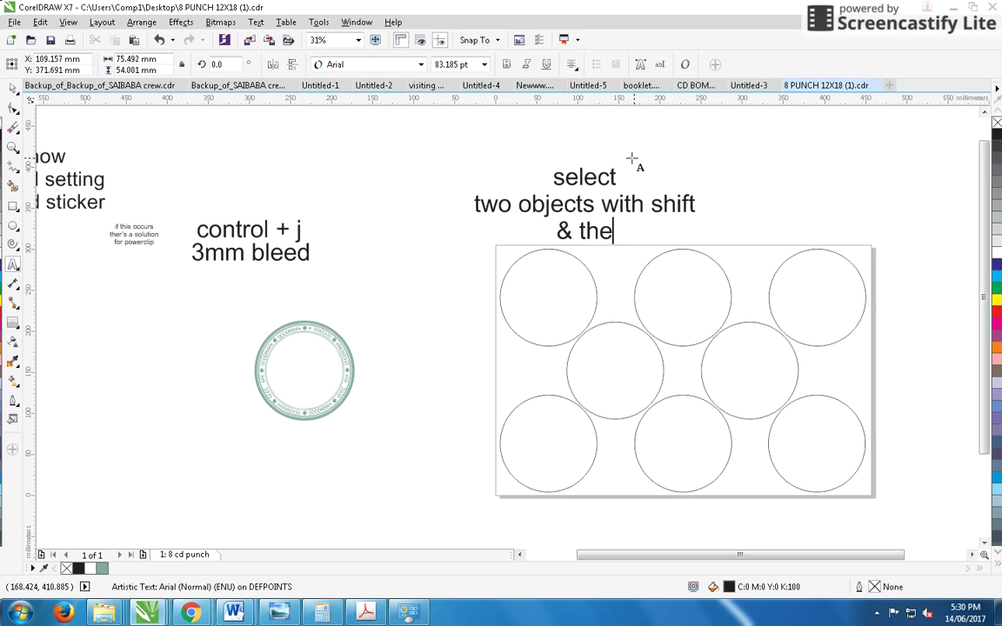
{"action": "type", "text": "ncenter"}
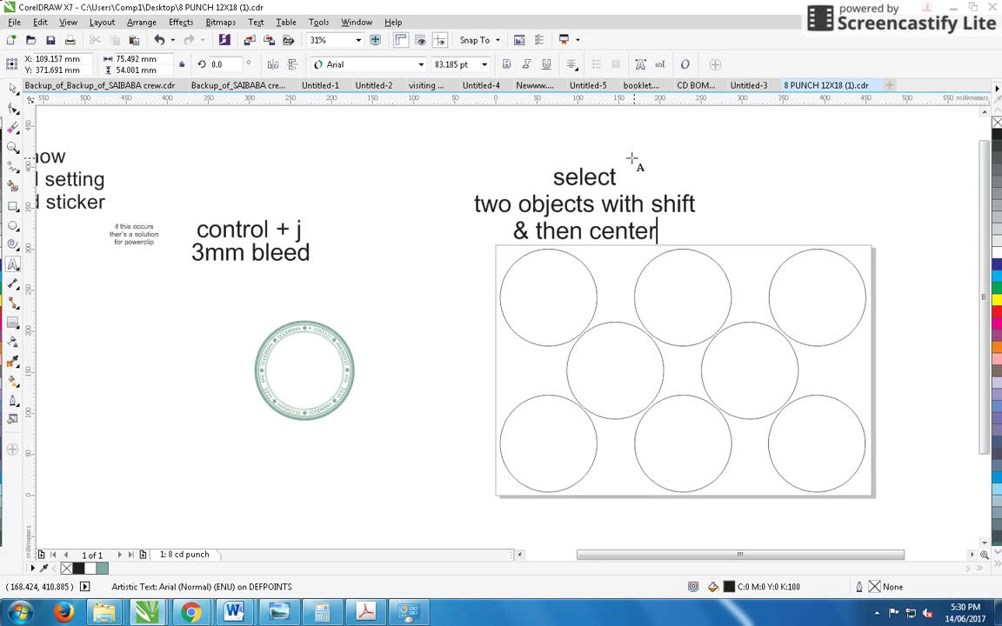
{"action": "type", "text": "c "}
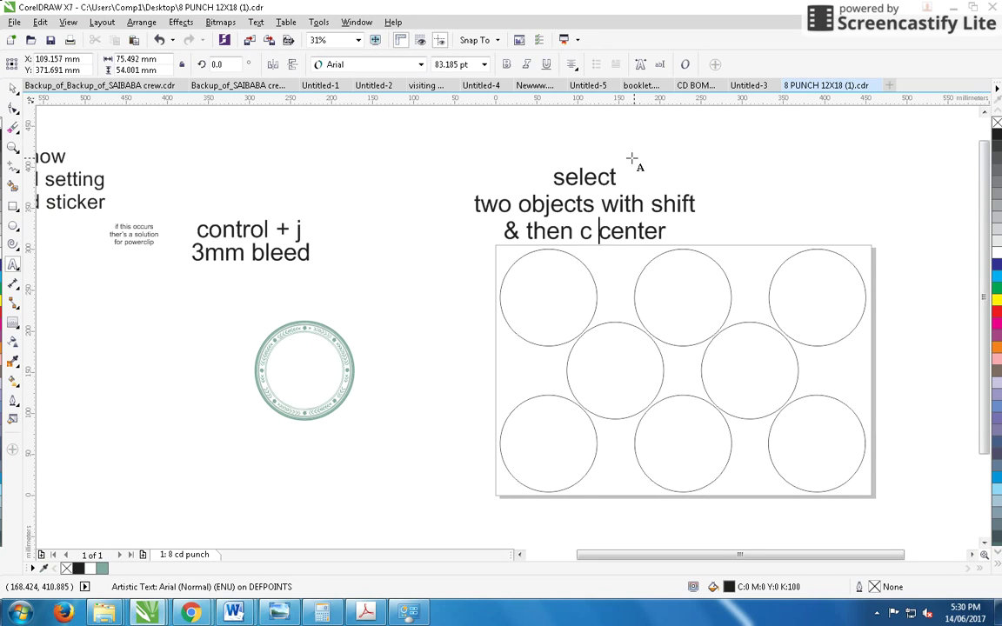
{"action": "type", "text": "for"}
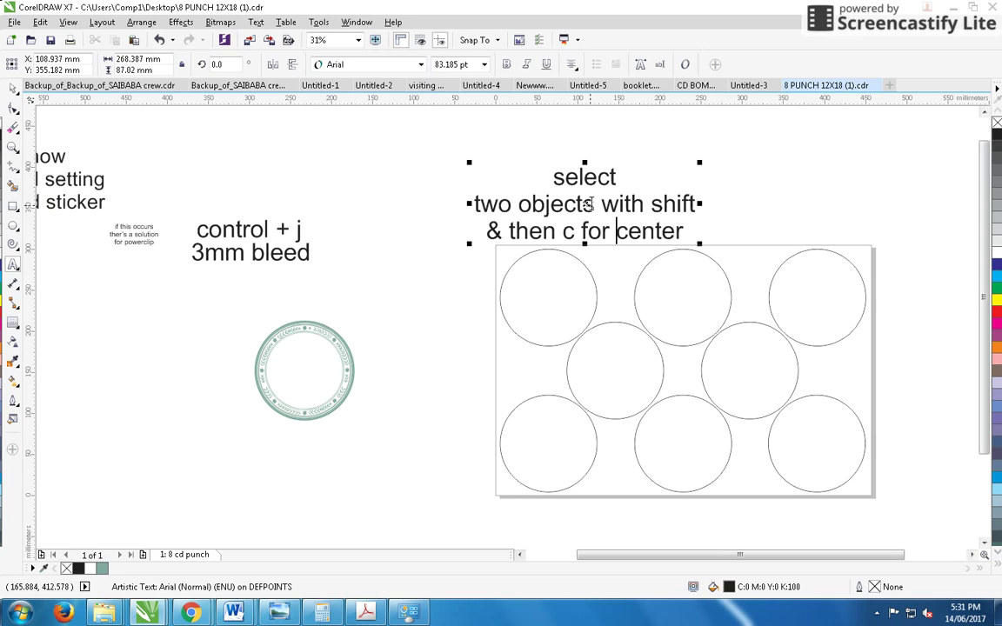
{"action": "left_click_drag", "start_coordinate": [583, 198], "coordinate": [576, 153]}
{"action": "key", "text": "End"}
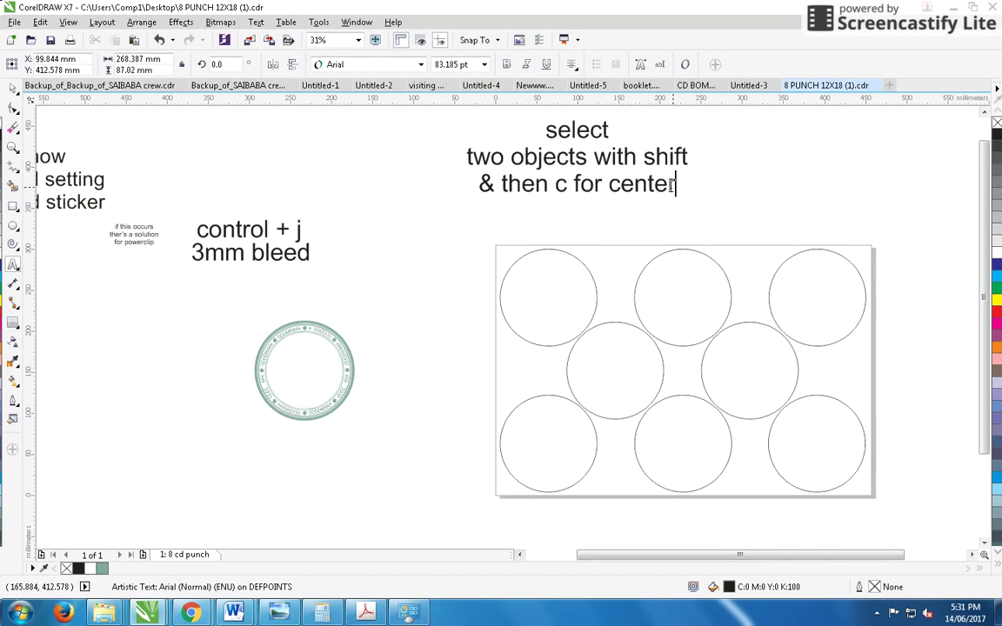
{"action": "left_click", "coordinate": [554, 185]}
{"action": "key", "text": "Return"}
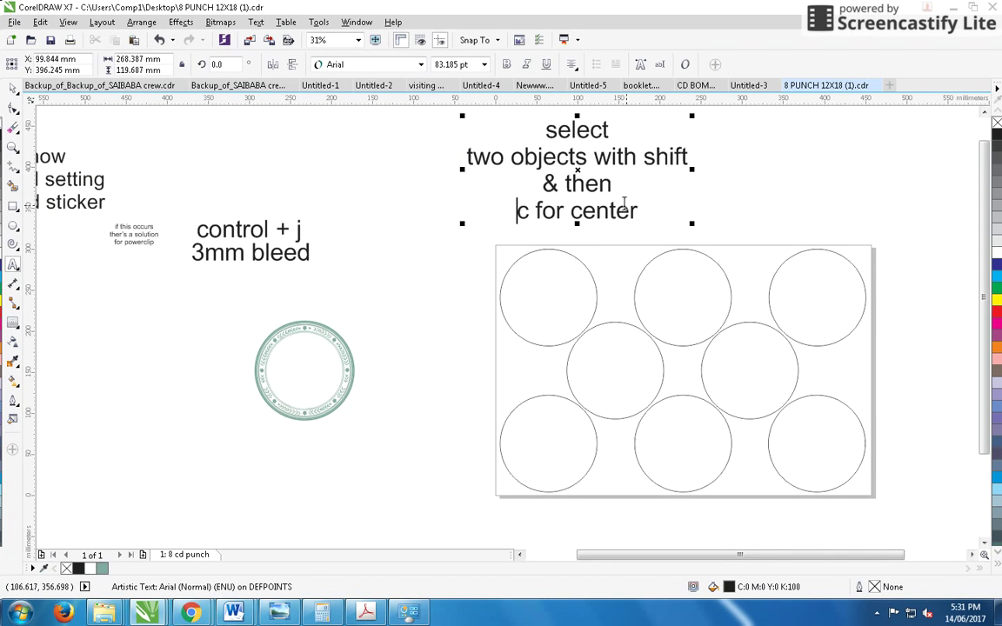
{"action": "type", "text": "efor "}
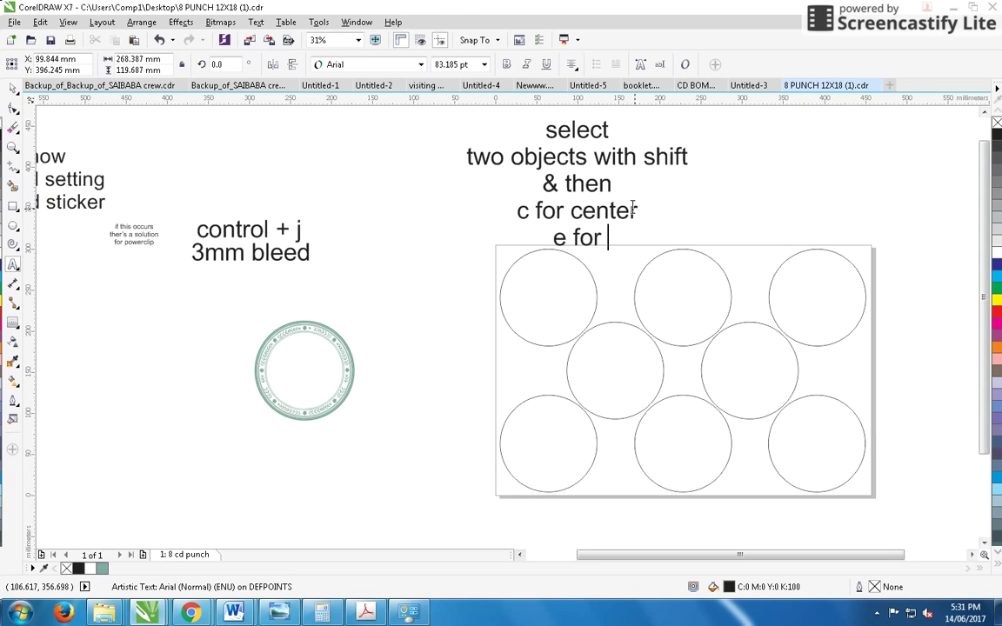
{"action": "type", "text": "equal"}
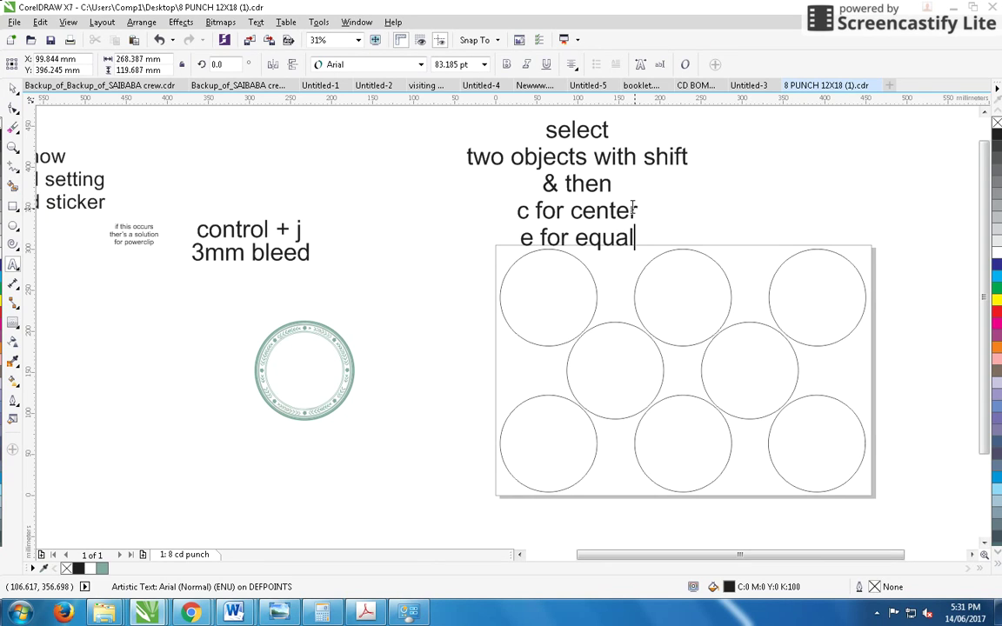
{"action": "key", "text": "Escape"}
Step: Put quotes around the c and e so the note reads 'c' for center 'e' for equal
{"action": "left_click", "coordinate": [529, 209]}
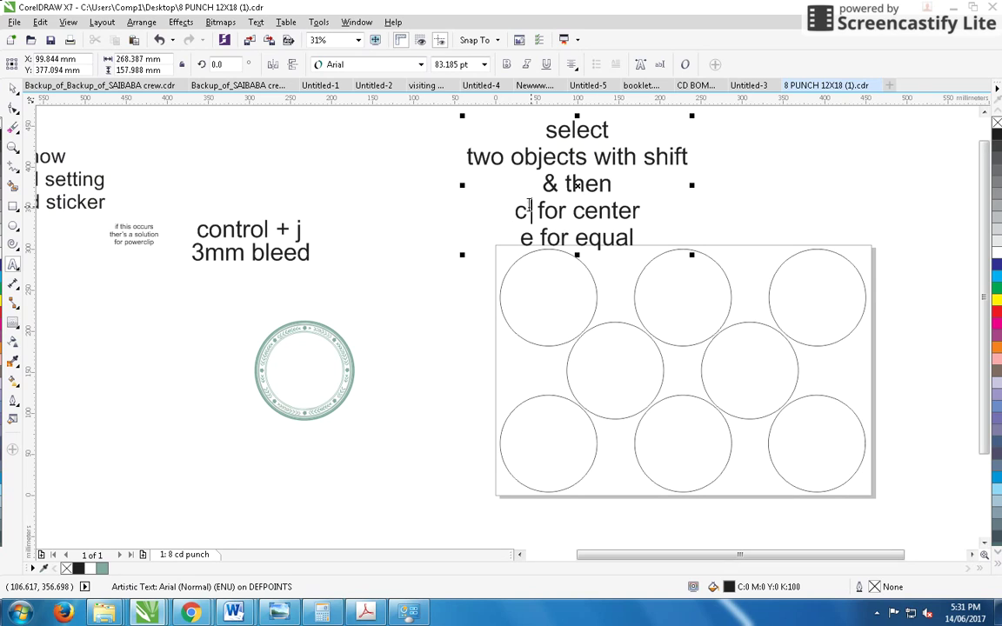
{"action": "type", "text": "'"}
{"action": "left_click", "coordinate": [515, 210]}
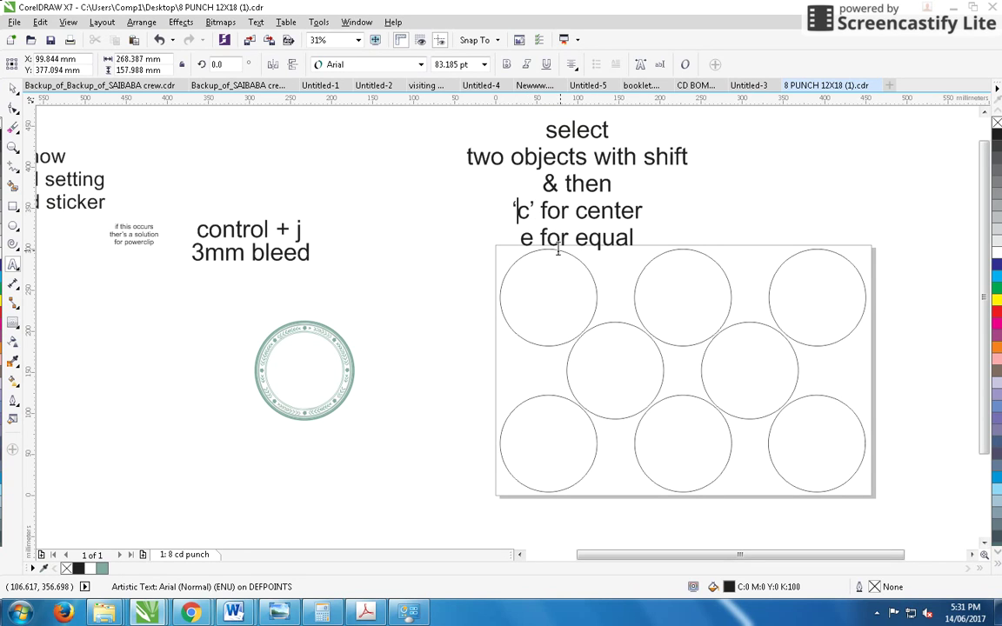
{"action": "type", "text": "'"}
{"action": "left_click", "coordinate": [531, 237]}
{"action": "type", "text": "'"}
{"action": "left_click", "coordinate": [522, 236]}
{"action": "type", "text": "'"}
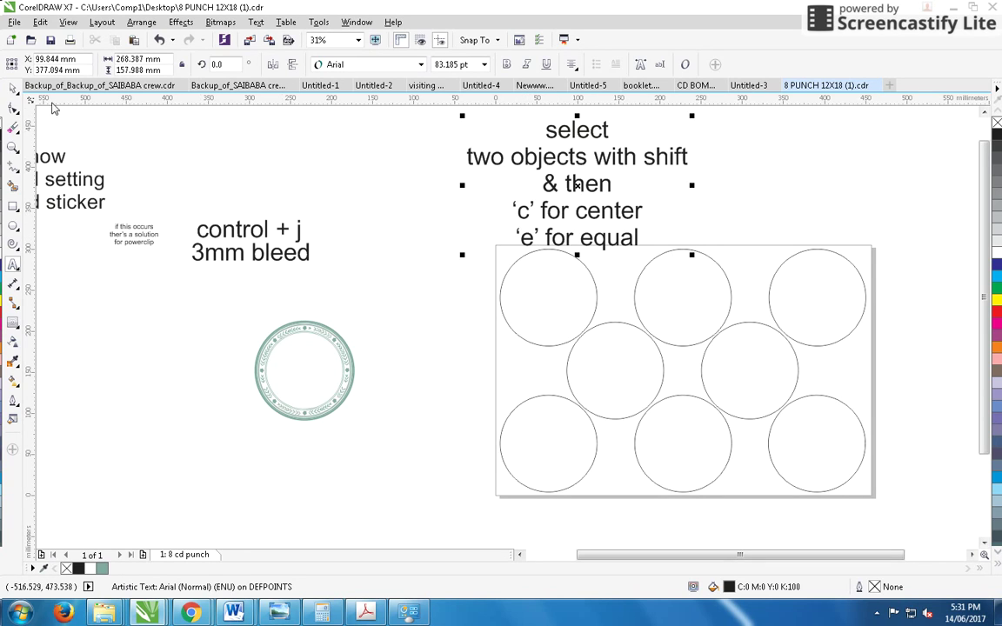
Step: Nudge the note aside and centre a green ring copy on the top-left punch circle
{"action": "left_click_drag", "start_coordinate": [577, 185], "coordinate": [607, 161]}
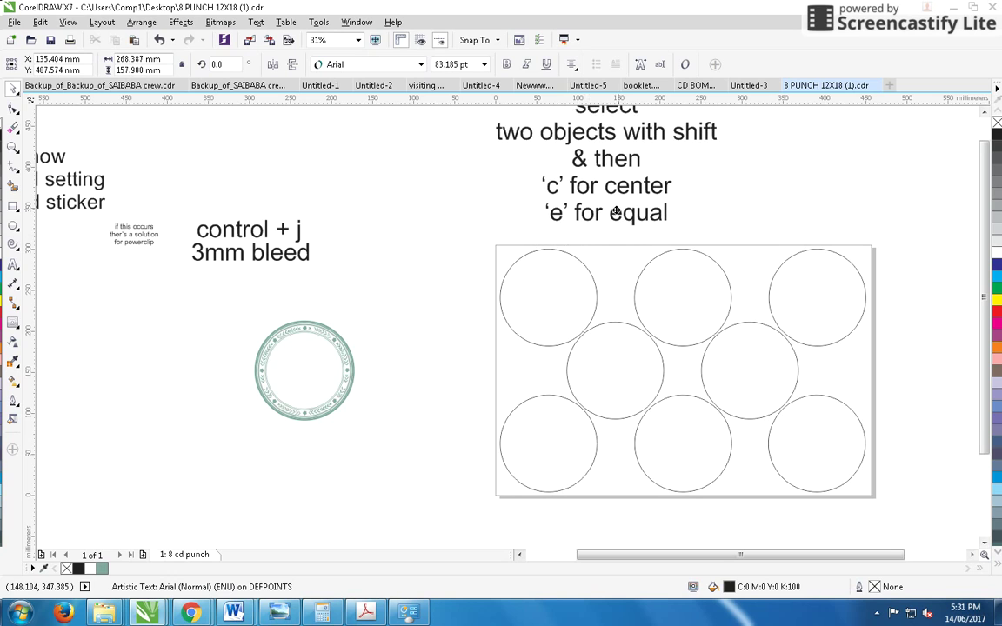
{"action": "left_click", "coordinate": [336, 331]}
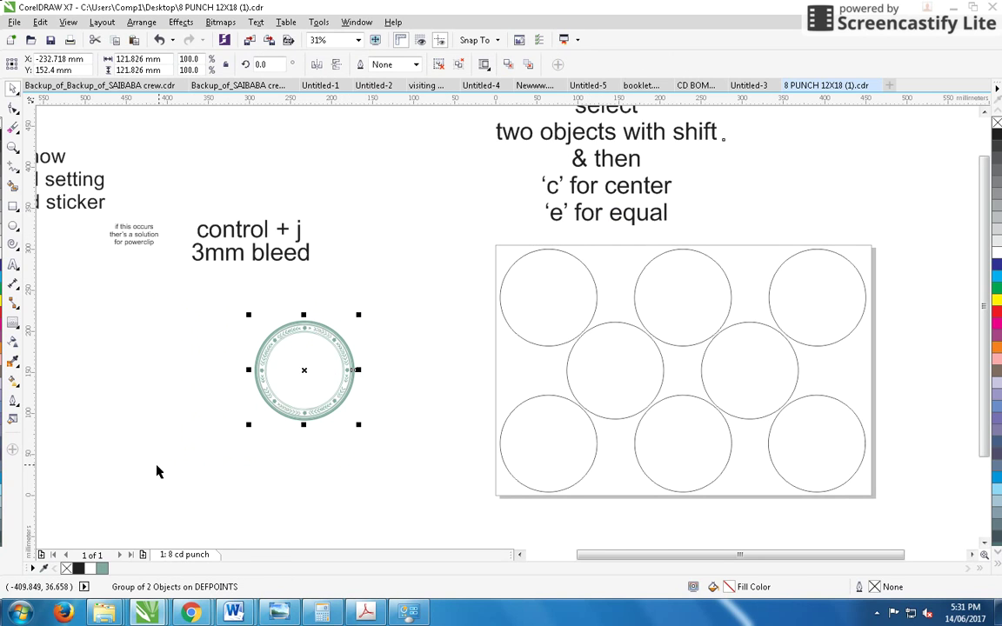
{"action": "left_click_drag", "start_coordinate": [313, 391], "coordinate": [414, 371]}
{"action": "scroll", "coordinate": [505, 330], "scroll_direction": "right", "scroll_amount": 3}
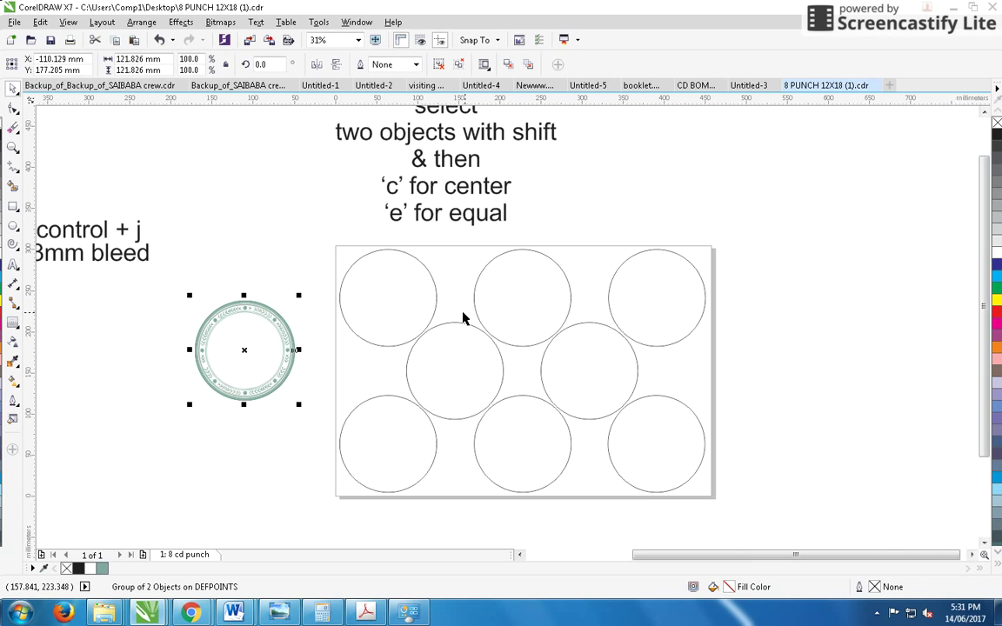
{"action": "scroll", "coordinate": [389, 276], "scroll_direction": "up", "scroll_amount": 1}
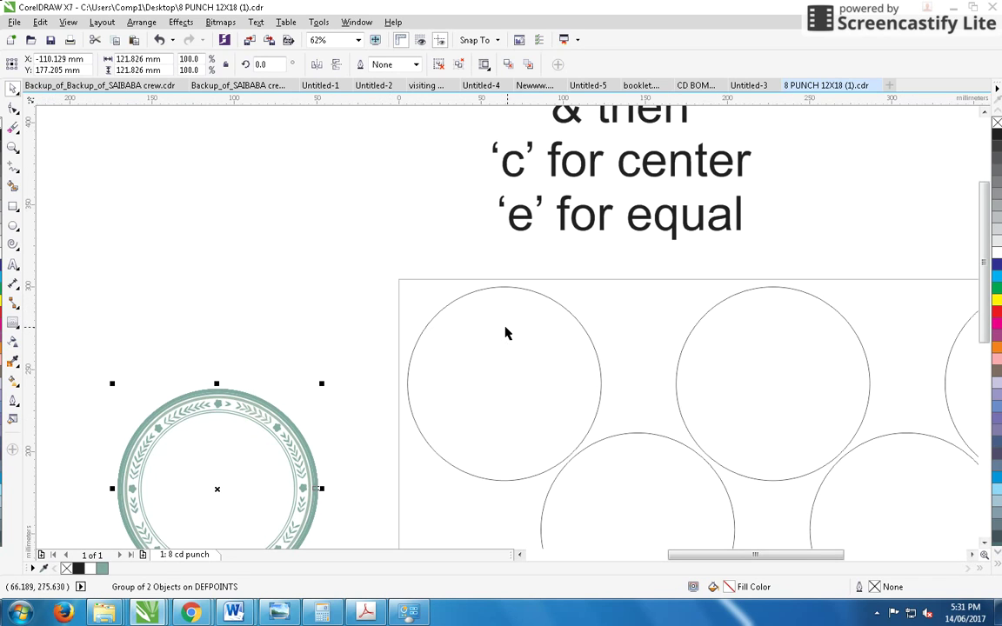
{"action": "left_click", "coordinate": [512, 294], "text": "shift"}
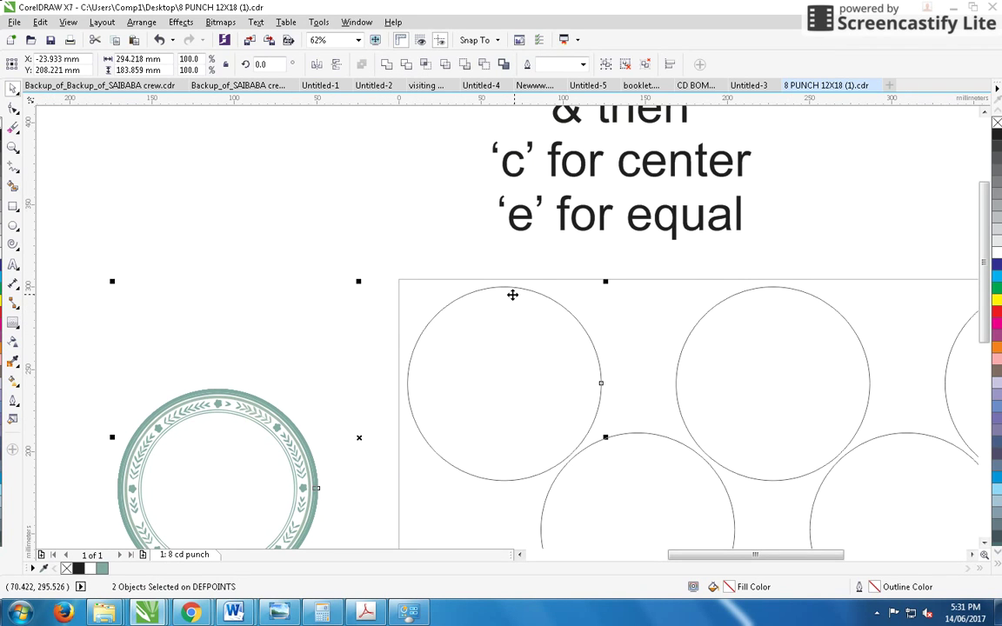
{"action": "key", "text": "c"}
{"action": "key", "text": "e"}
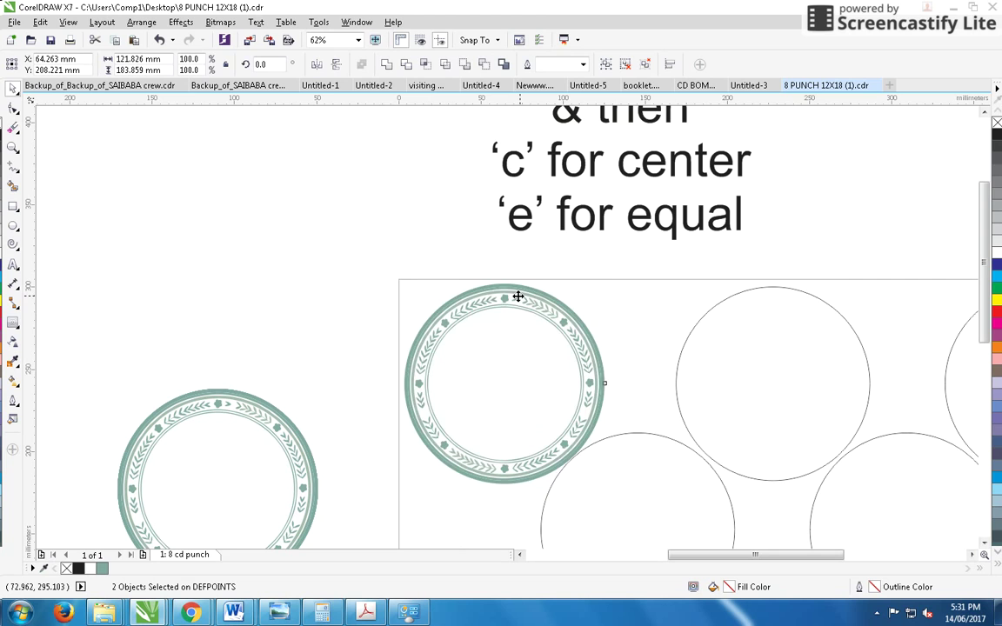
Step: Check the ring's alignment in Wireframe view, then return to Enhanced view
{"action": "left_click", "coordinate": [68, 21]}
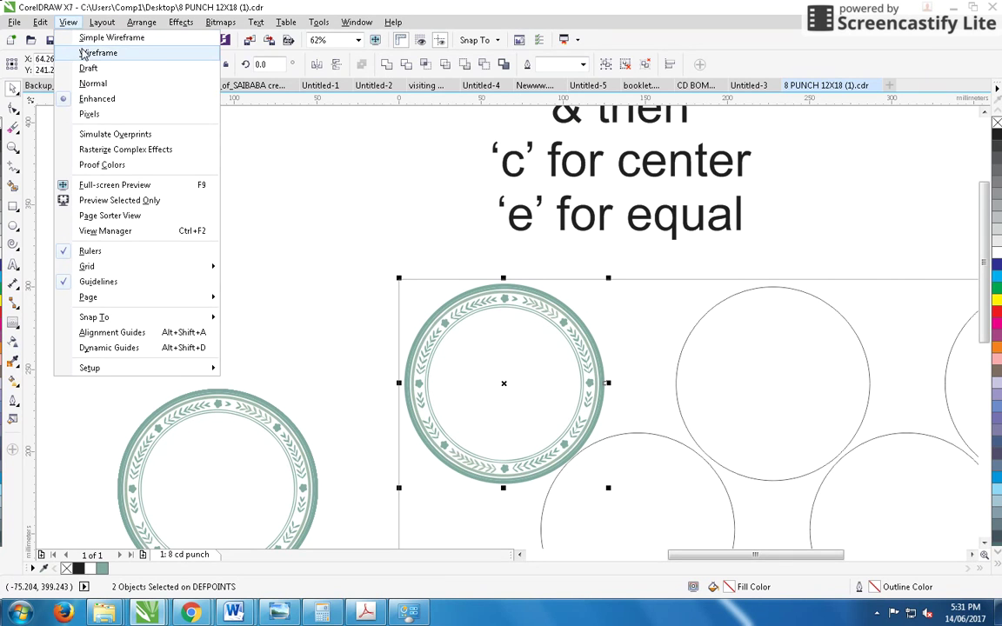
{"action": "left_click", "coordinate": [98, 50]}
{"action": "scroll", "coordinate": [528, 305], "scroll_direction": "up", "scroll_amount": 5}
{"action": "left_click", "coordinate": [380, 282]}
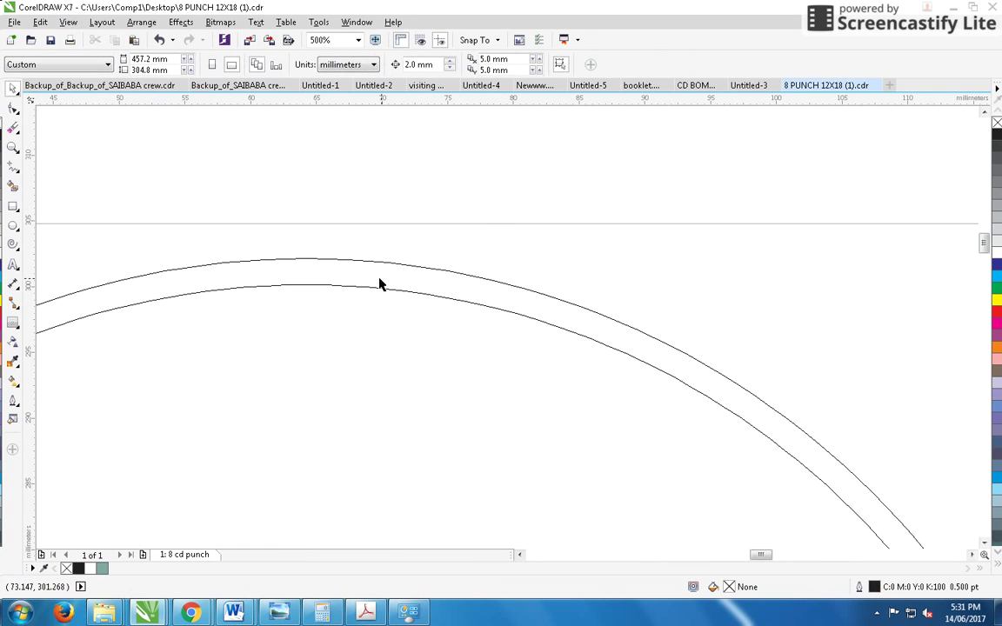
{"action": "scroll", "coordinate": [505, 331], "scroll_direction": "down", "scroll_amount": 3}
{"action": "scroll", "coordinate": [505, 331], "scroll_direction": "down", "scroll_amount": 2}
{"action": "left_click", "coordinate": [68, 22]}
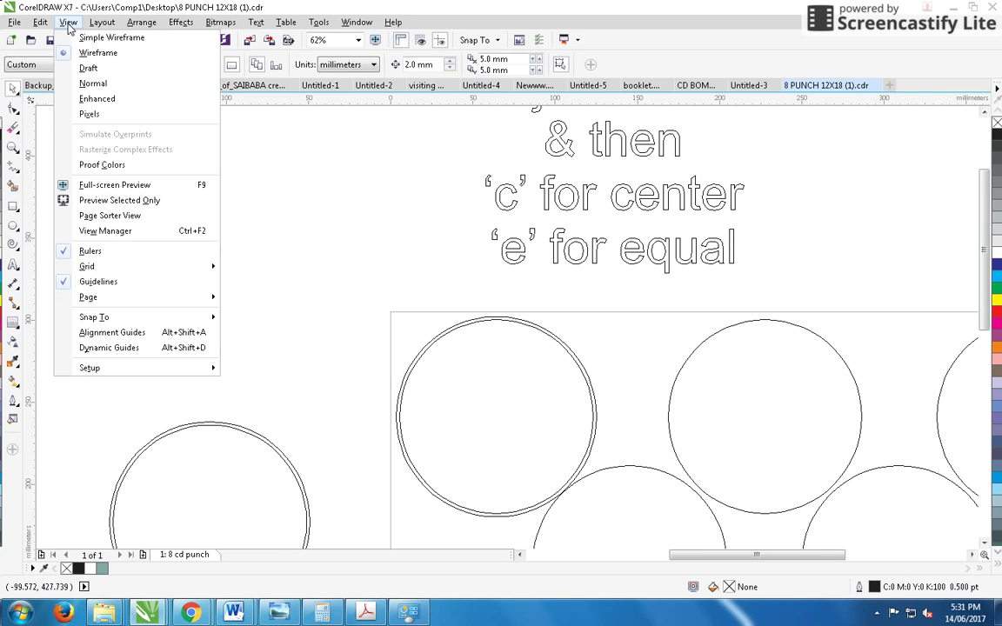
{"action": "left_click", "coordinate": [87, 96]}
{"action": "scroll", "coordinate": [509, 333], "scroll_direction": "down", "scroll_amount": 2}
{"action": "scroll", "coordinate": [606, 351], "scroll_direction": "up", "scroll_amount": 2}
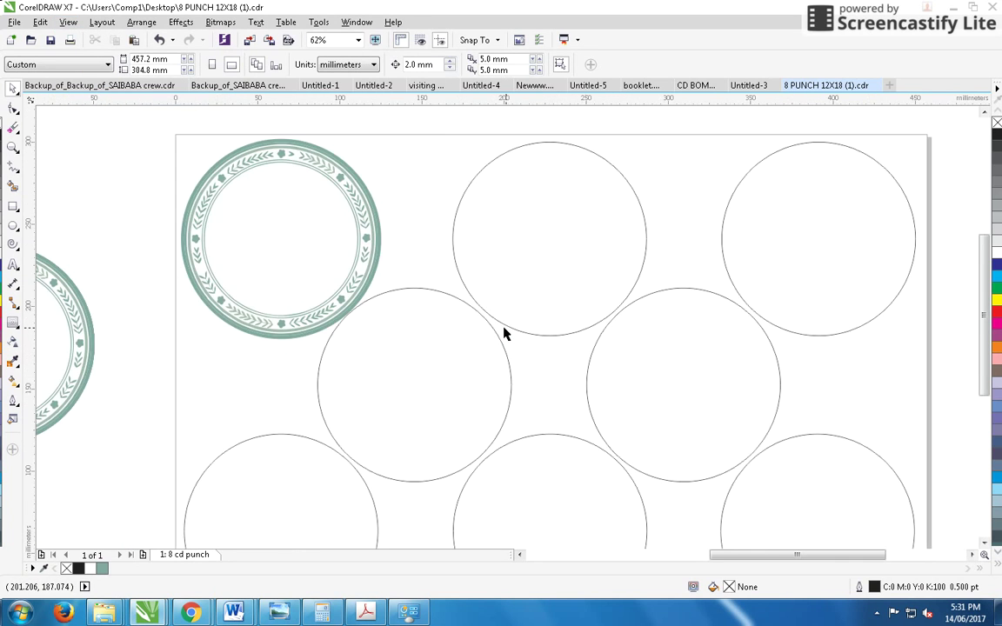
{"action": "scroll", "coordinate": [503, 331], "scroll_direction": "down", "scroll_amount": 2}
Step: Centre ring copies on the top-middle and top-right circles
{"action": "left_click", "coordinate": [296, 316]}
{"action": "left_click", "coordinate": [526, 282], "text": "shift"}
{"action": "key", "text": "c"}
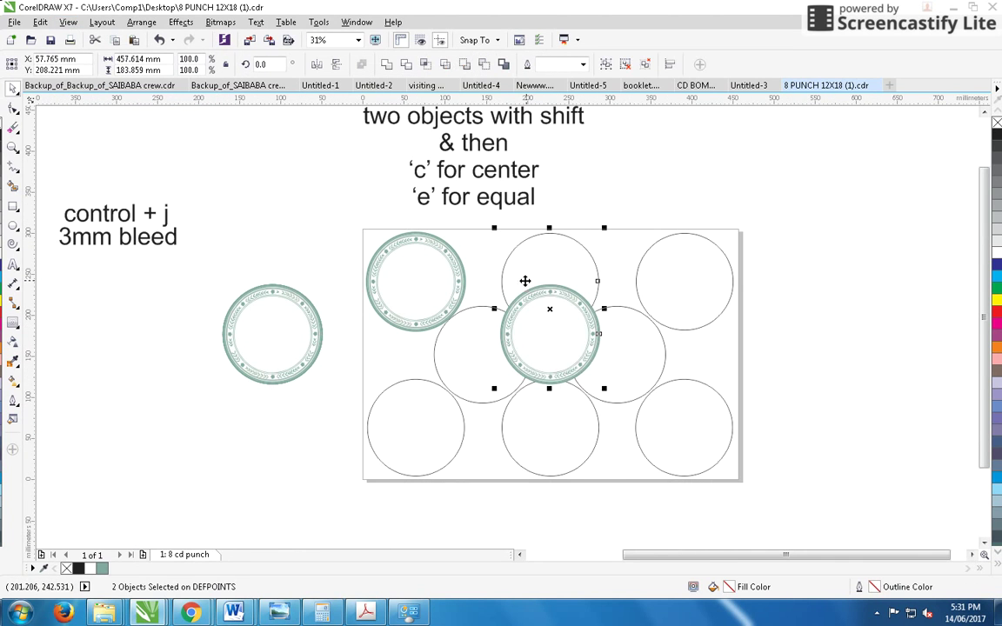
{"action": "key", "text": "e"}
{"action": "left_click", "coordinate": [311, 304]}
{"action": "left_click", "coordinate": [662, 291], "text": "shift"}
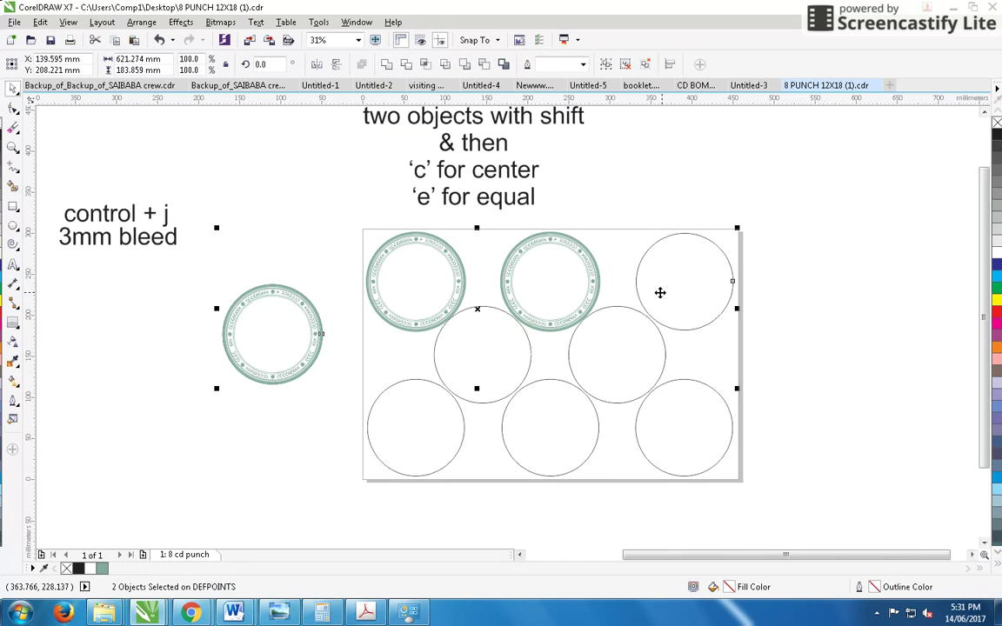
{"action": "key", "text": "c"}
{"action": "key", "text": "e"}
Step: Centre ring copies on the left and right middle-row circles
{"action": "left_click", "coordinate": [313, 313]}
{"action": "left_click", "coordinate": [481, 336], "text": "shift"}
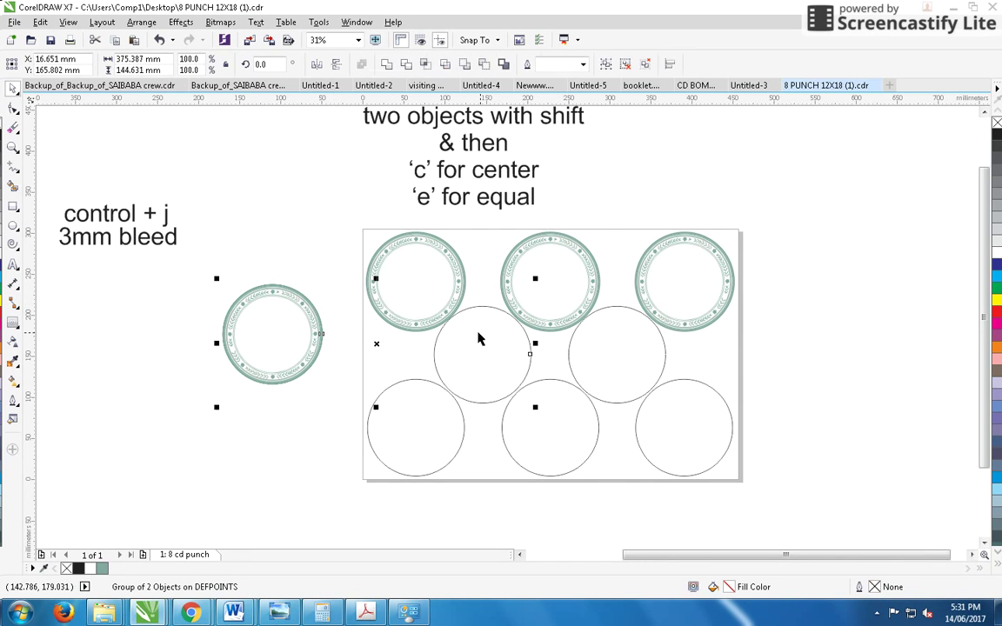
{"action": "key", "text": "c"}
{"action": "key", "text": "e"}
{"action": "left_click", "coordinate": [291, 331]}
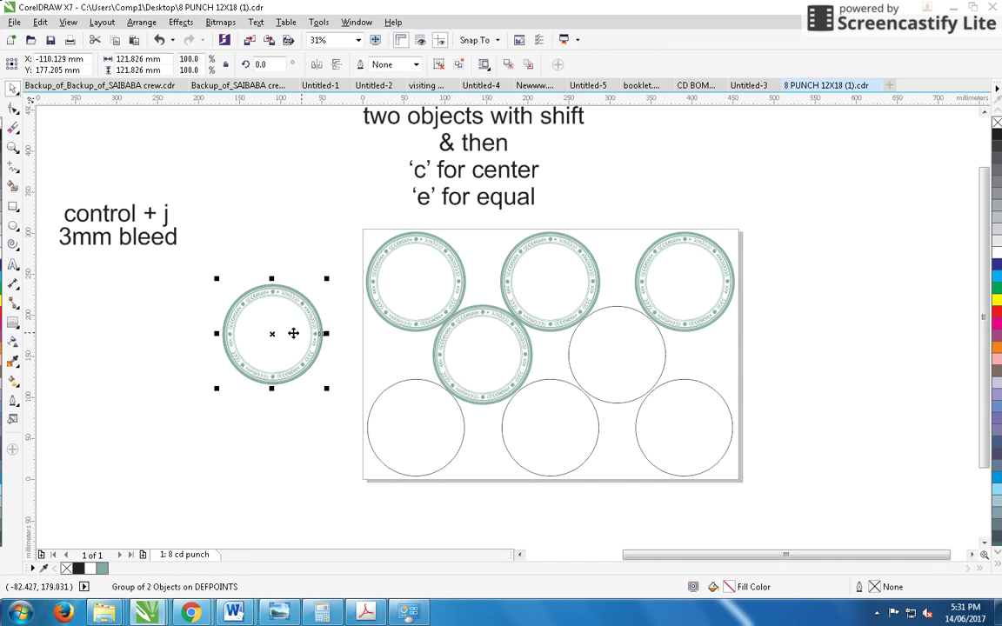
{"action": "left_click", "coordinate": [598, 329], "text": "shift"}
{"action": "key", "text": "c"}
{"action": "key", "text": "e"}
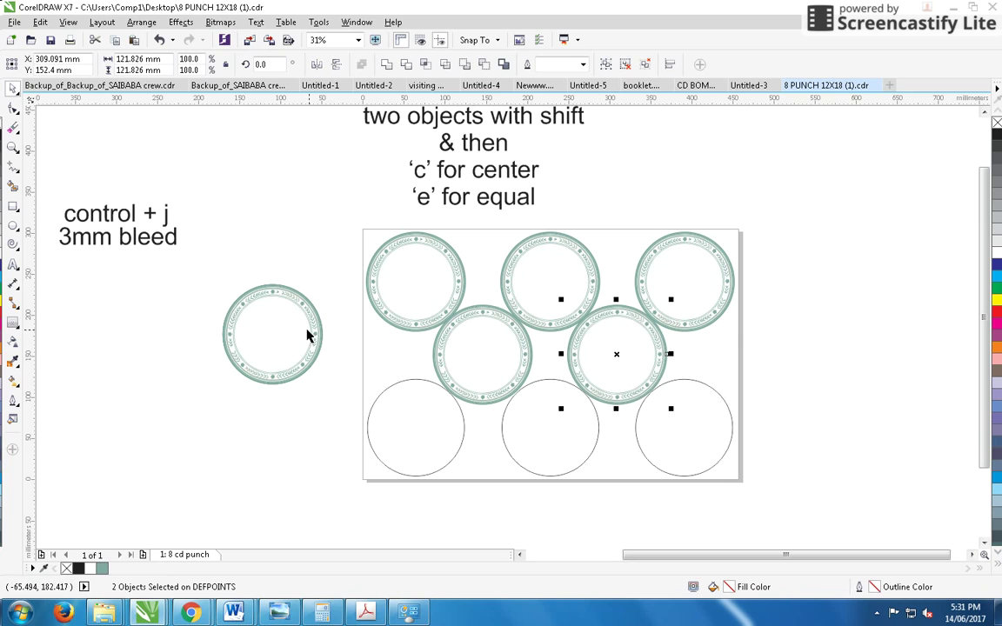
Step: Centre ring copies on the bottom-left and bottom-middle circles
{"action": "left_click", "coordinate": [306, 335]}
{"action": "left_click", "coordinate": [425, 393], "text": "shift"}
{"action": "key", "text": "c"}
{"action": "key", "text": "e"}
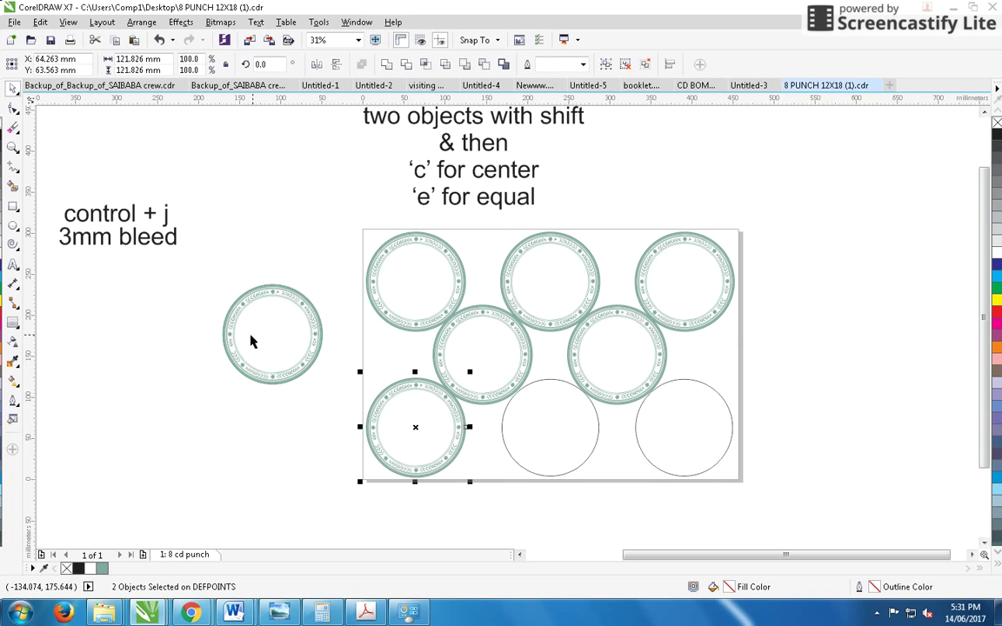
{"action": "left_click", "coordinate": [250, 341]}
{"action": "left_click", "coordinate": [508, 403], "text": "shift"}
{"action": "key", "text": "c"}
{"action": "key", "text": "e"}
{"action": "key", "text": "Escape"}
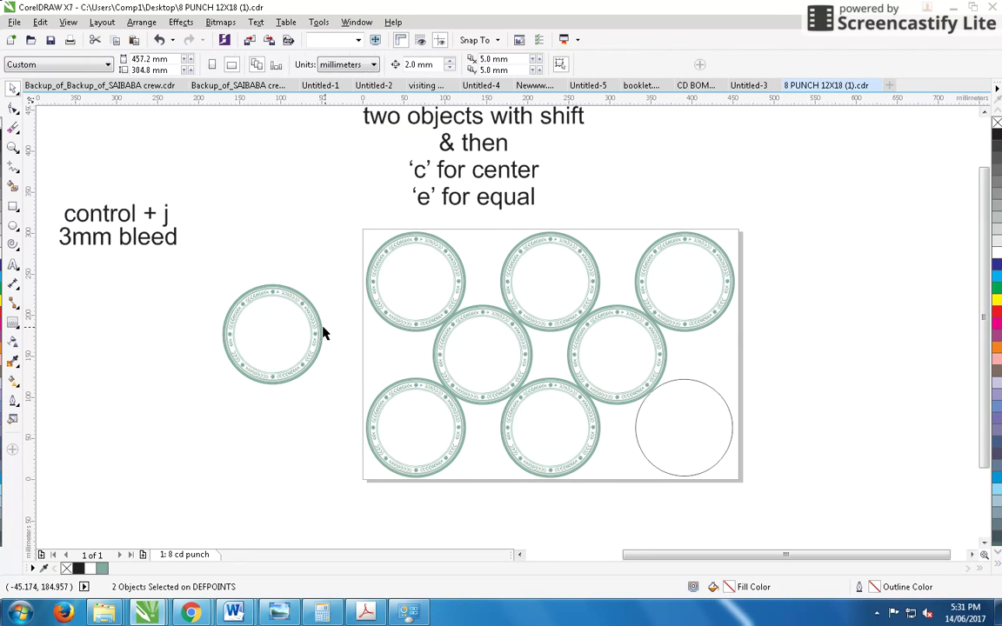
Step: Centre a ring on the bottom-right circle and delete the spare ring beside the sheet
{"action": "left_click", "coordinate": [322, 333]}
{"action": "left_click", "coordinate": [713, 394], "text": "shift"}
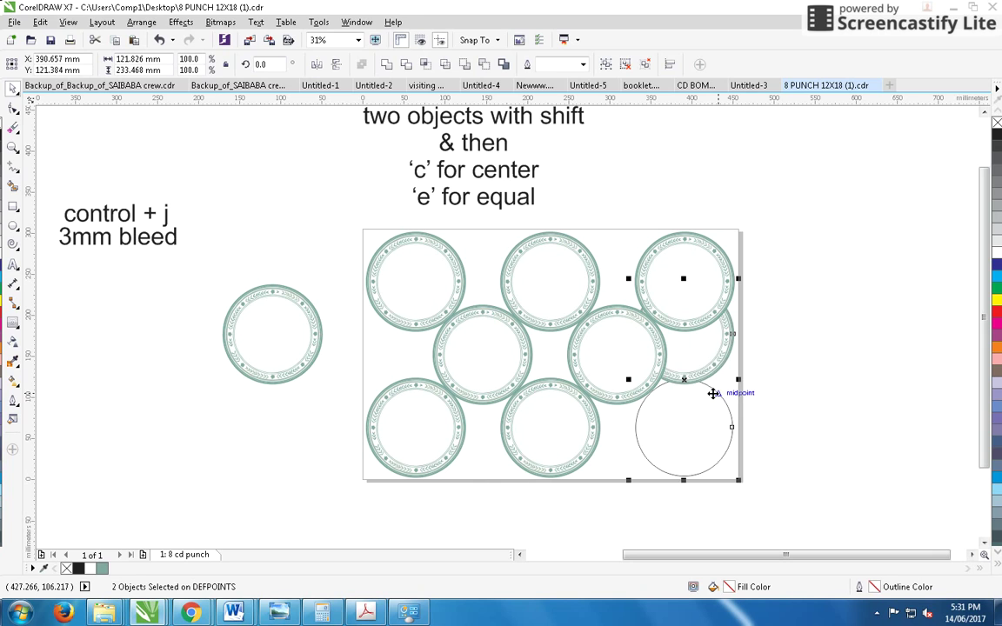
{"action": "key", "text": "c"}
{"action": "key", "text": "e"}
{"action": "left_click", "coordinate": [230, 336]}
{"action": "scroll", "coordinate": [497, 335], "scroll_direction": "down", "scroll_amount": 2}
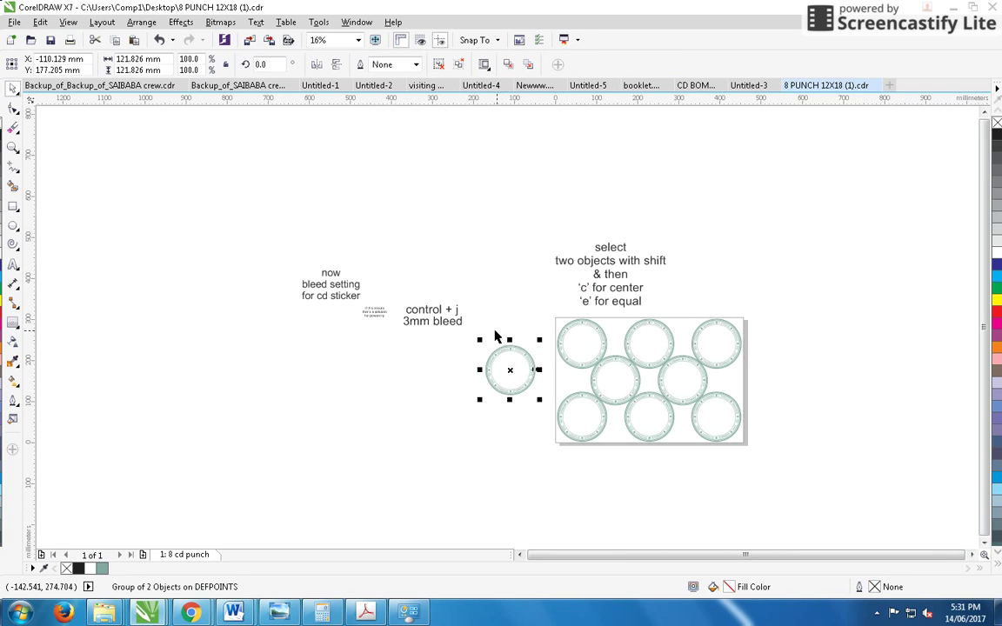
{"action": "key", "text": "Delete"}
Step: Select the instructional notes, then zoom in on a ring to check its 3 mm bleed
{"action": "left_click_drag", "start_coordinate": [497, 343], "coordinate": [183, 214]}
{"action": "scroll", "coordinate": [597, 351], "scroll_direction": "up", "scroll_amount": 2}
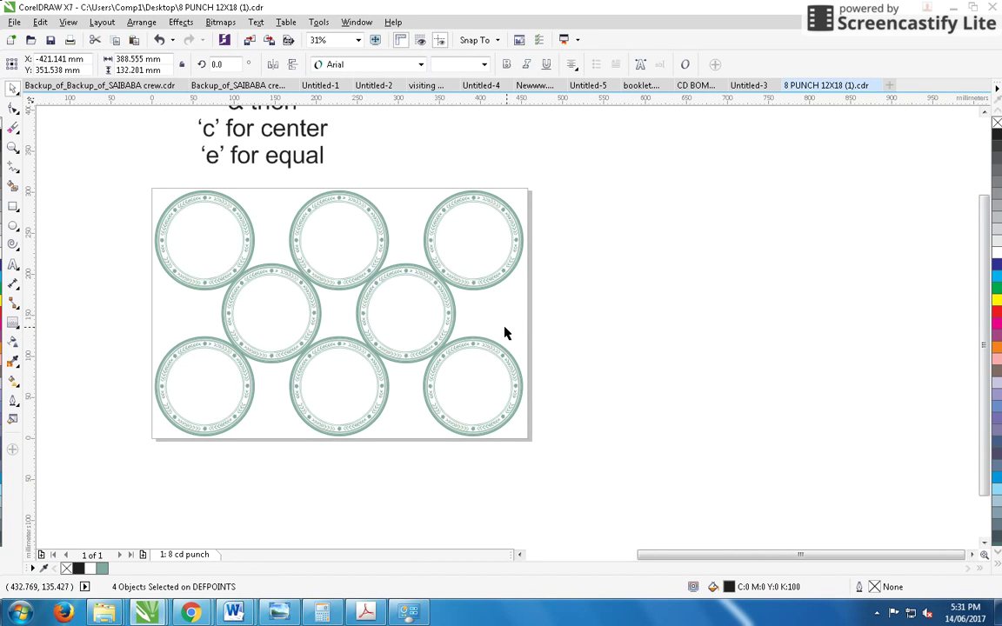
{"action": "scroll", "coordinate": [505, 329], "scroll_direction": "up", "scroll_amount": 4}
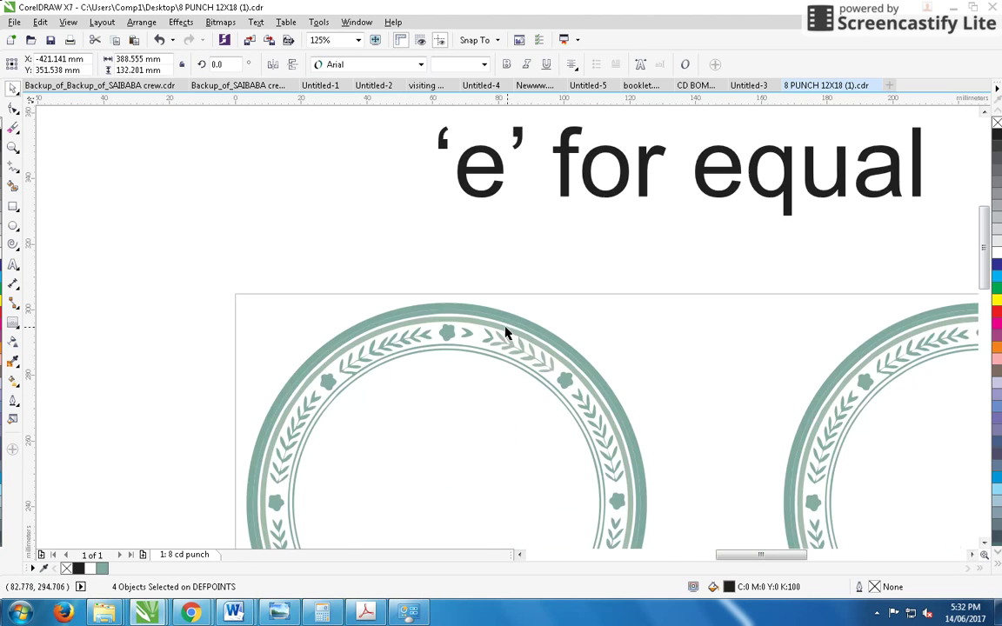
{"action": "left_click", "coordinate": [505, 329]}
{"action": "scroll", "coordinate": [506, 328], "scroll_direction": "up", "scroll_amount": 4}
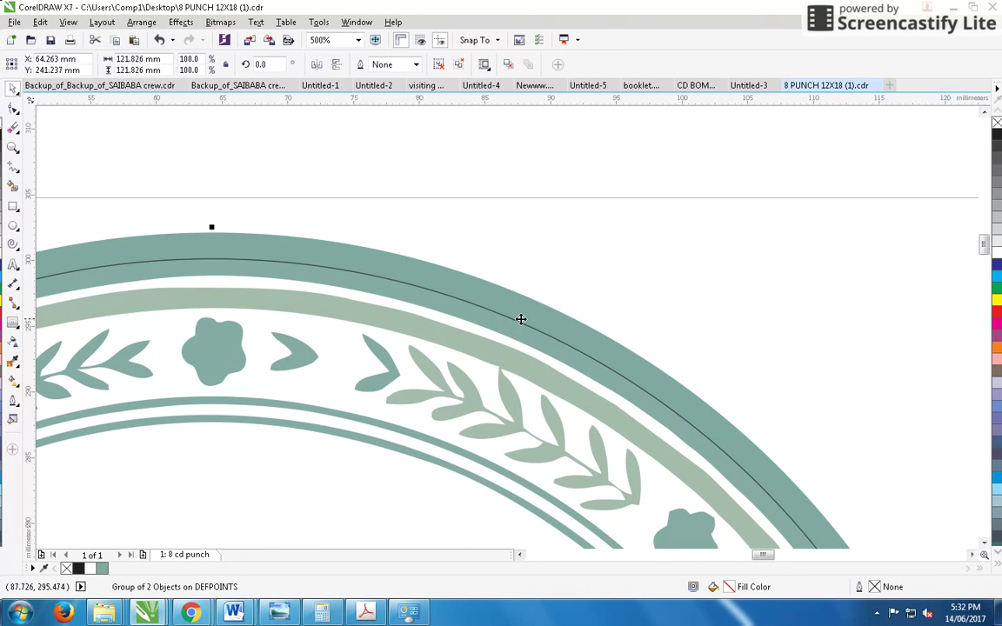
{"action": "scroll", "coordinate": [506, 327], "scroll_direction": "up", "scroll_amount": 4}
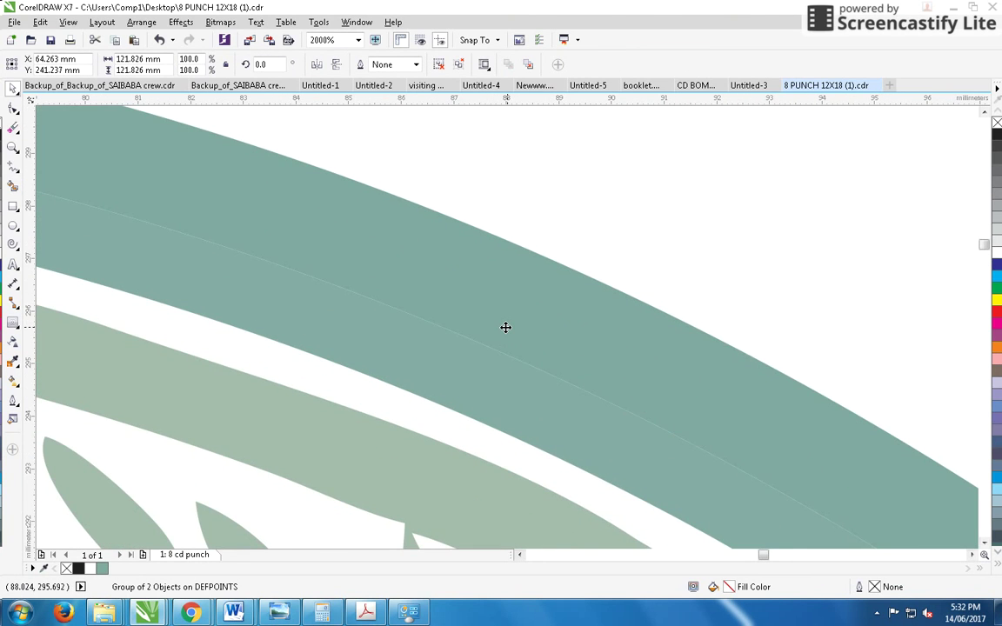